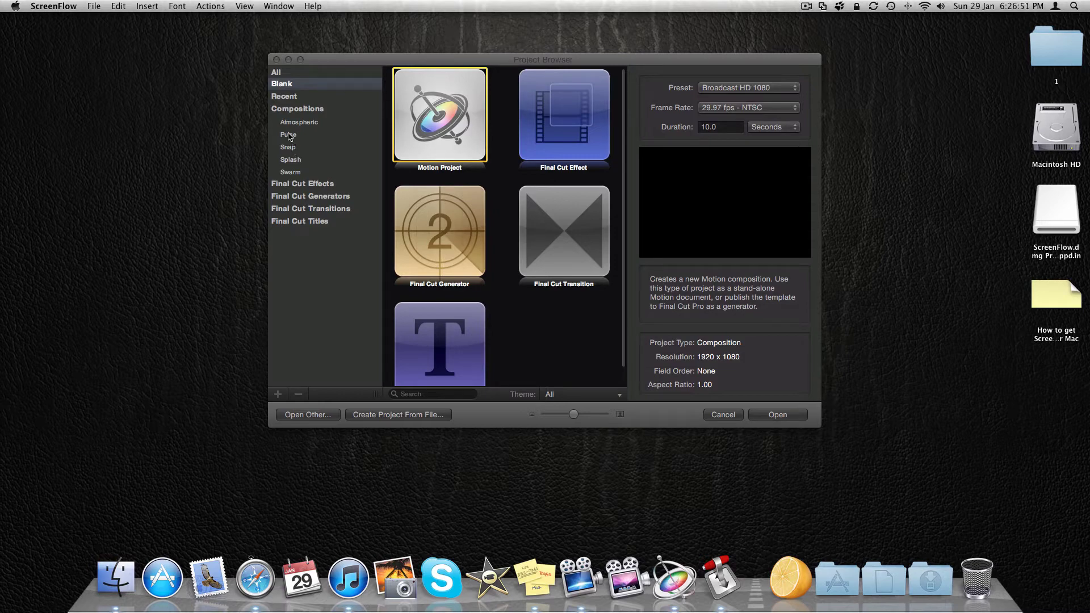
Browse the Snap and Atmospheric composition templates, then return to the Pulse set.
{"action": "left_click", "coordinate": [288, 136]}
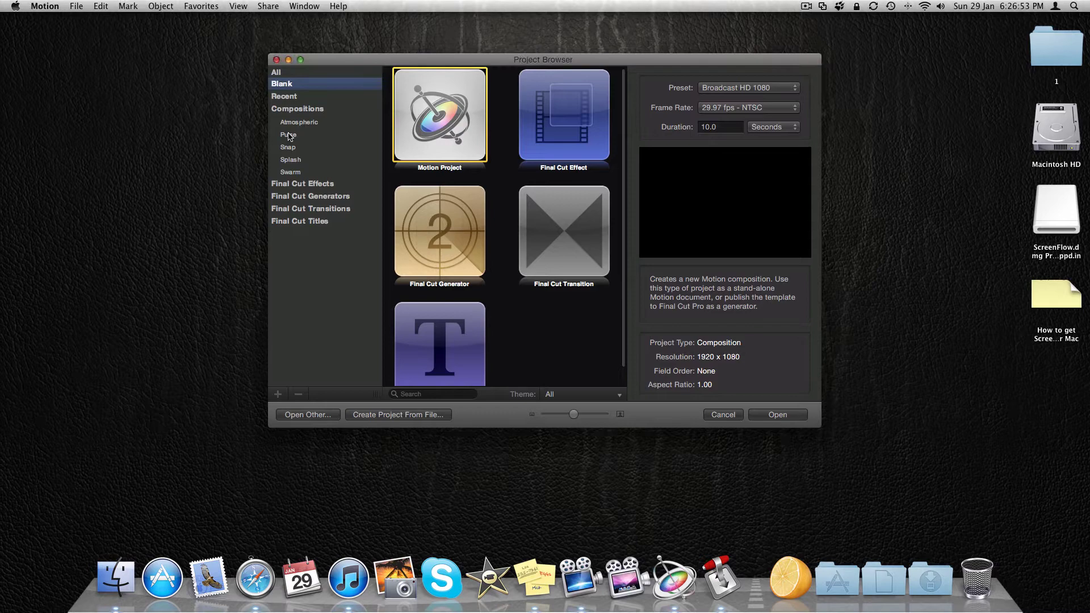
{"action": "left_click", "coordinate": [289, 139]}
{"action": "left_click", "coordinate": [290, 147]}
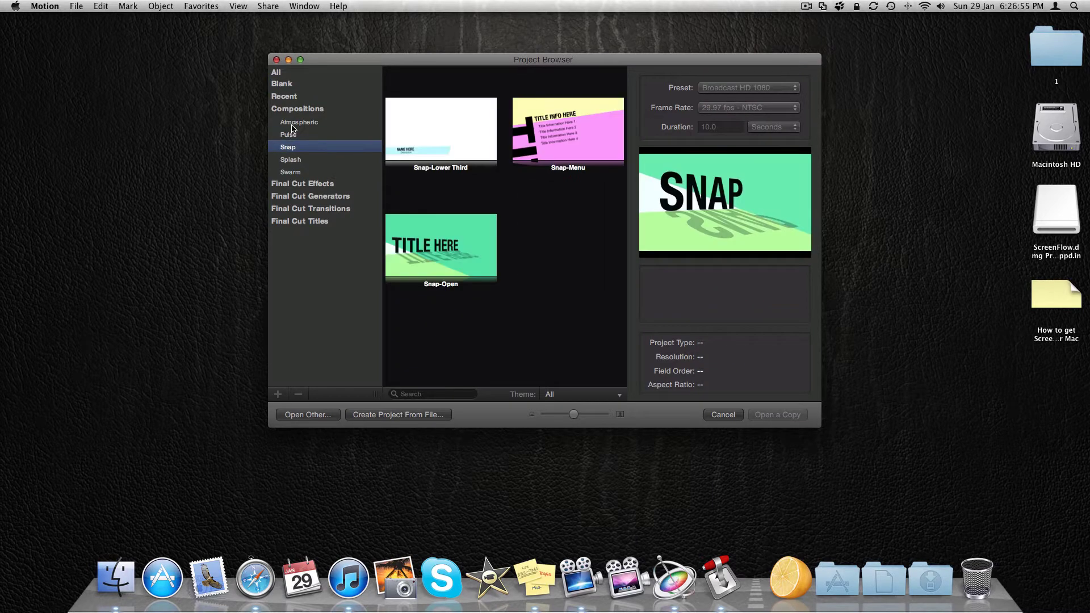
{"action": "left_click", "coordinate": [289, 136]}
{"action": "left_click", "coordinate": [290, 122]}
{"action": "left_click", "coordinate": [290, 137]}
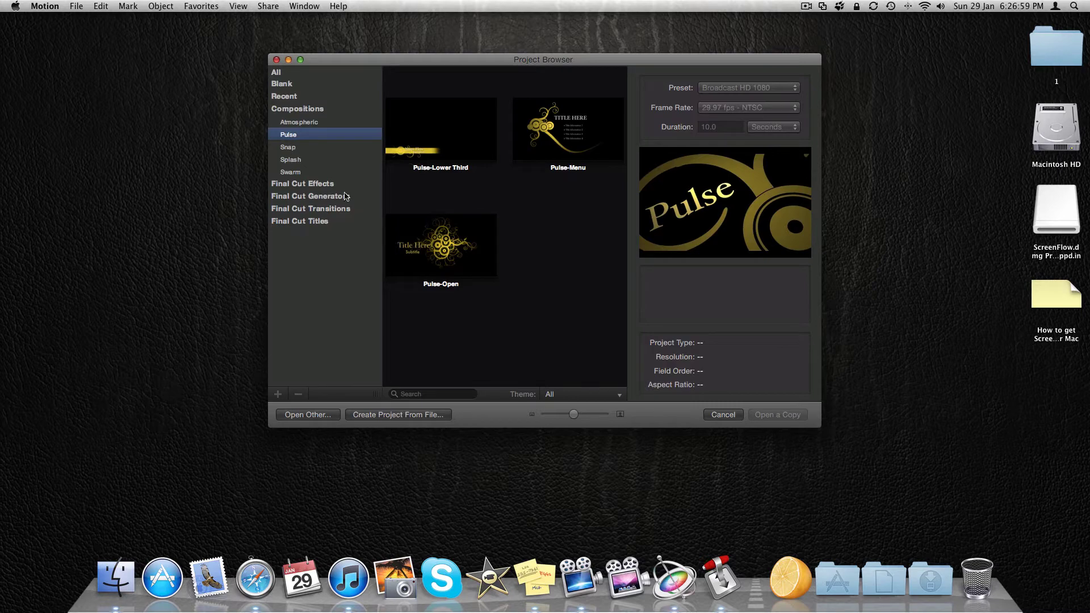
Open Pulse-Menu as a new project, play its animation and fit the frame in the canvas.
{"action": "double_click", "coordinate": [575, 132]}
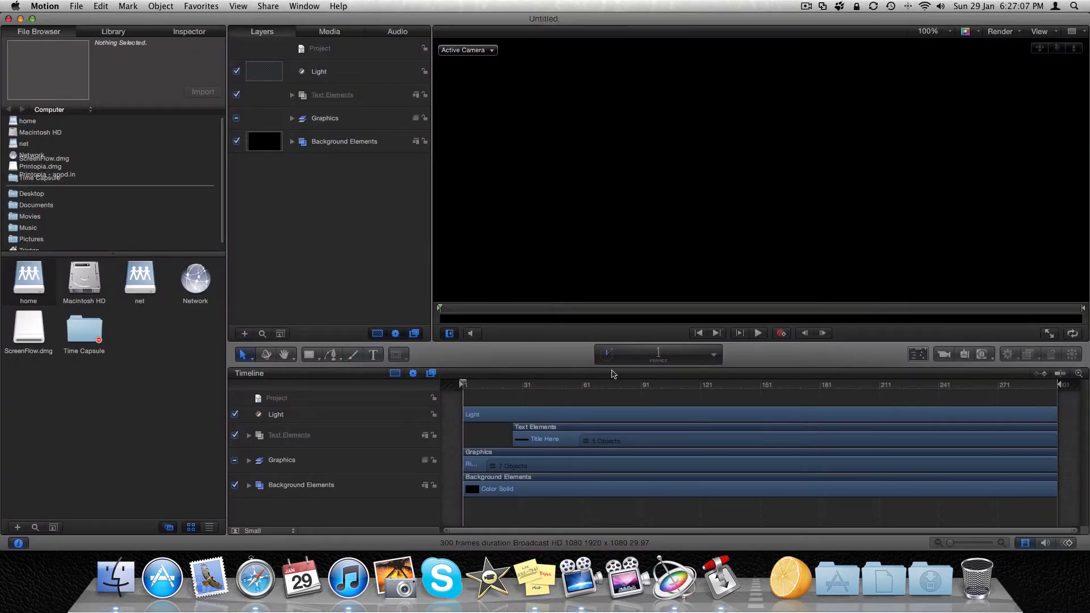
{"action": "left_click", "coordinate": [758, 334]}
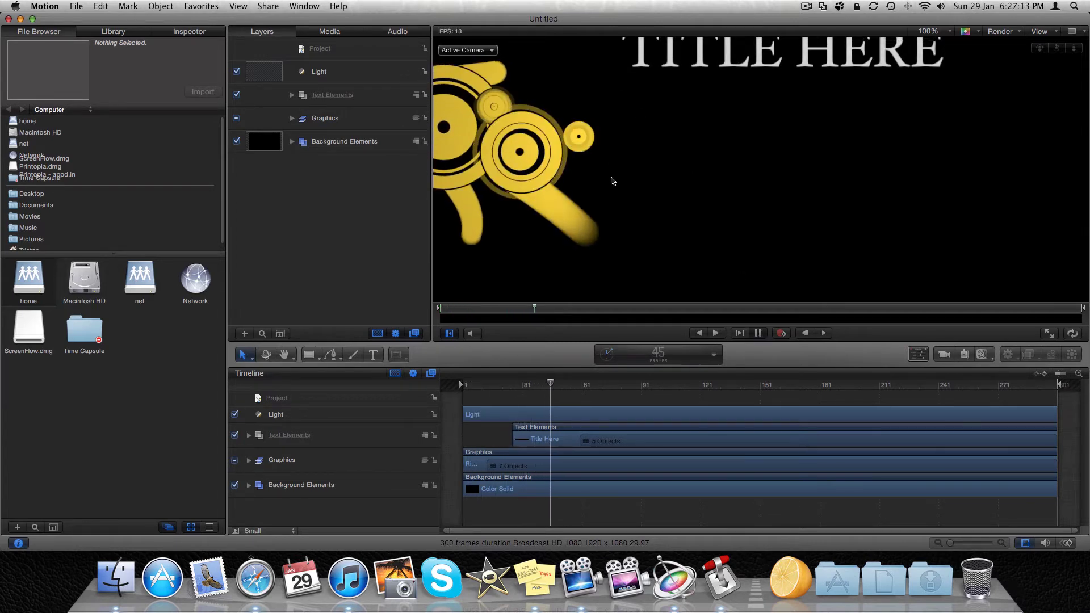
{"action": "key", "text": "shift+z"}
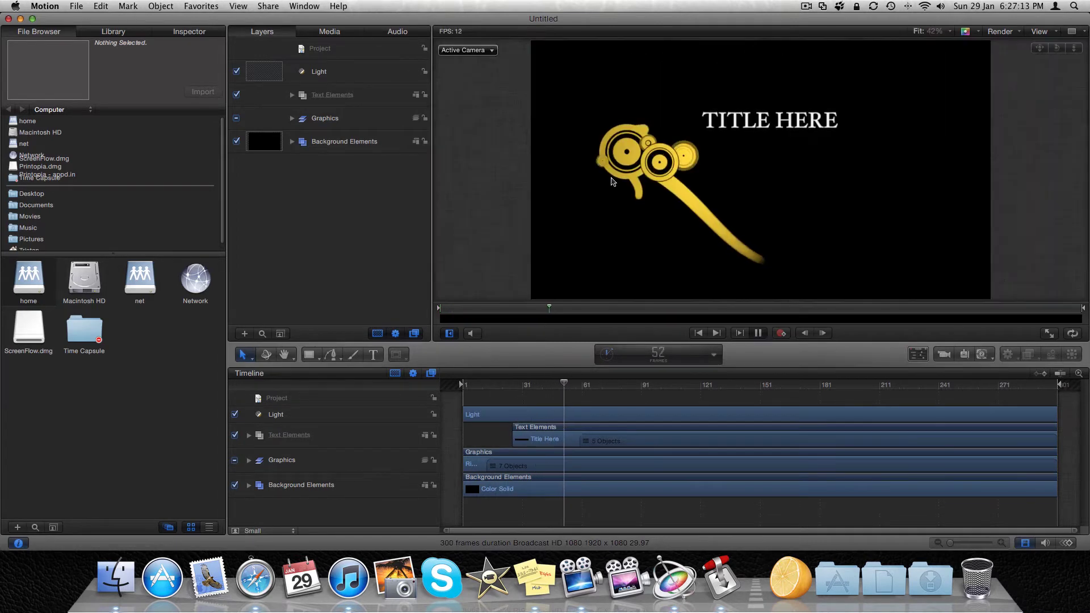
Pause on the finished frame and retype the main title 'TITLE HERE' as 'Sample Text'.
{"action": "left_click", "coordinate": [759, 334]}
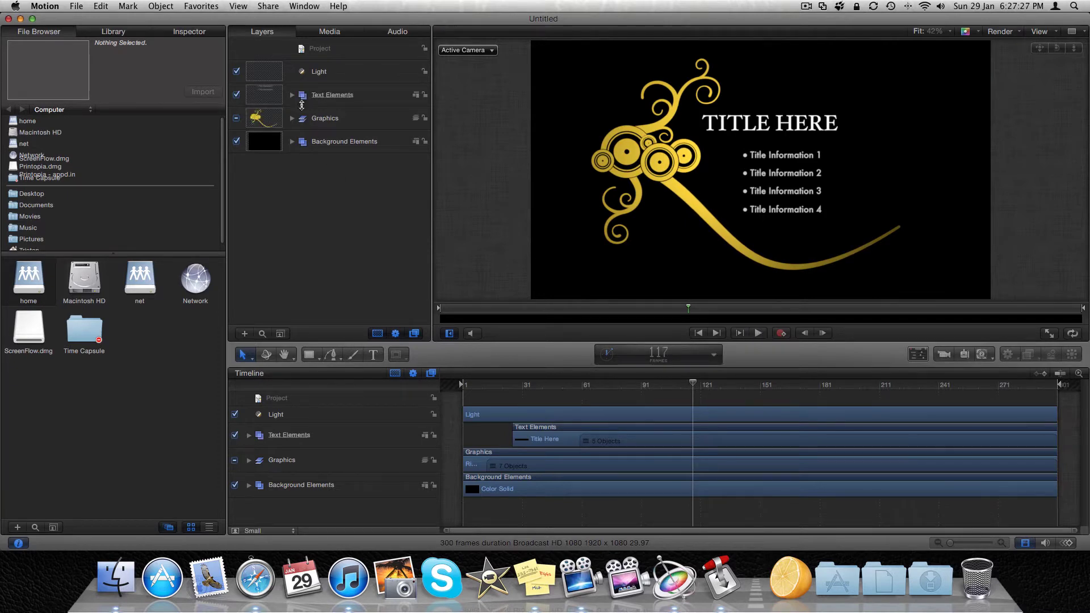
{"action": "left_click", "coordinate": [306, 436]}
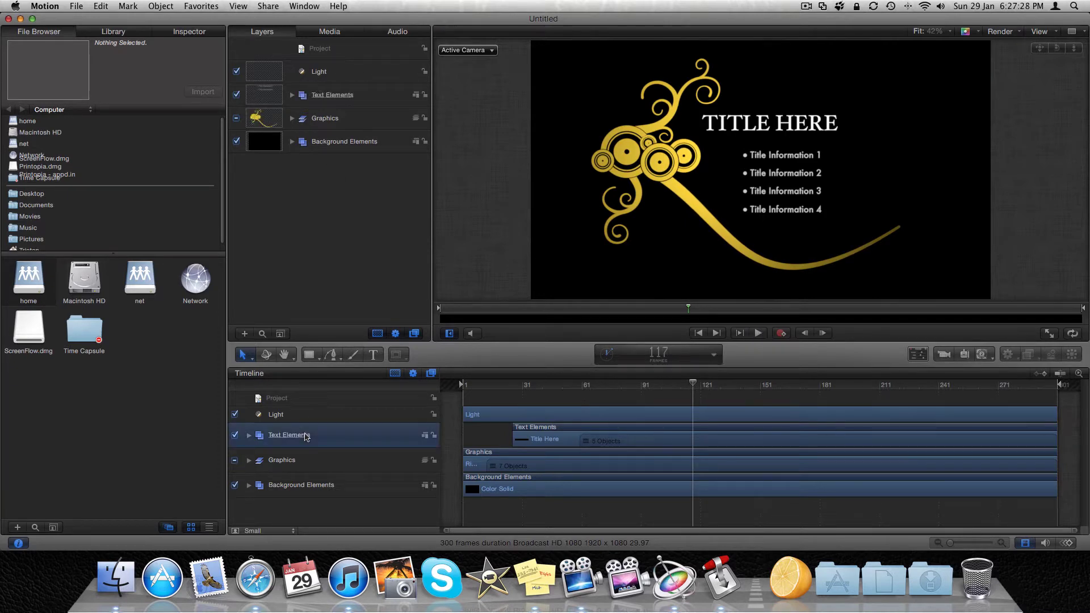
{"action": "left_click", "coordinate": [373, 355]}
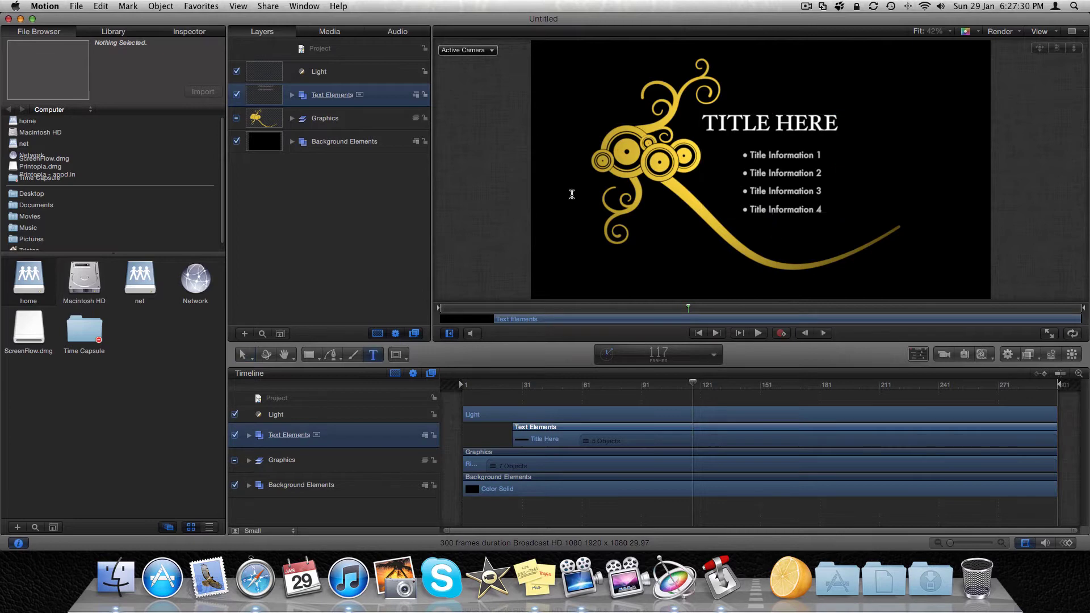
{"action": "double_click", "coordinate": [735, 126]}
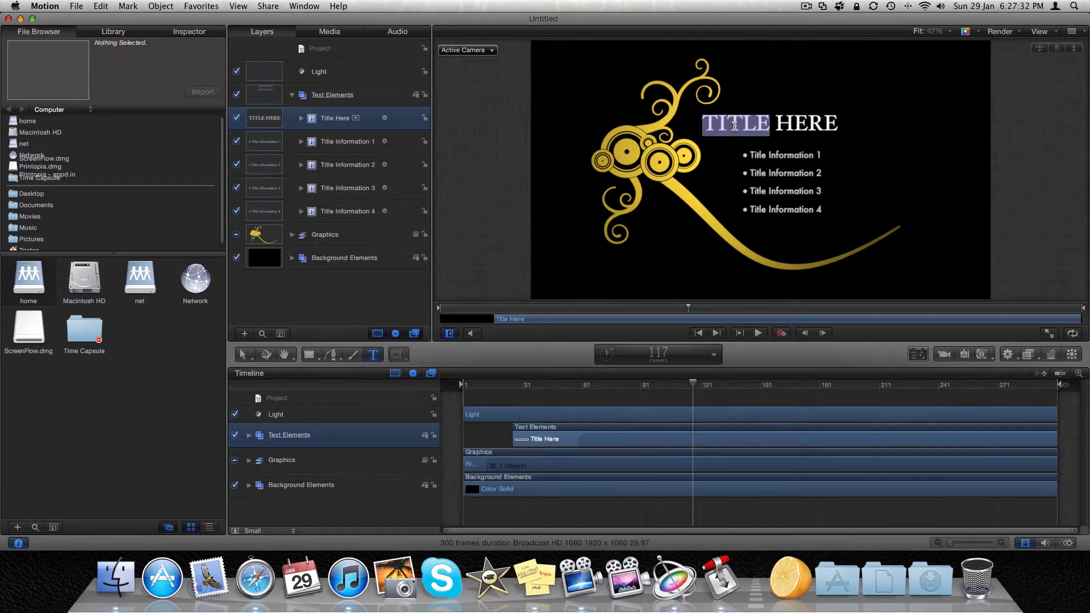
{"action": "key", "text": "BackSpace"}
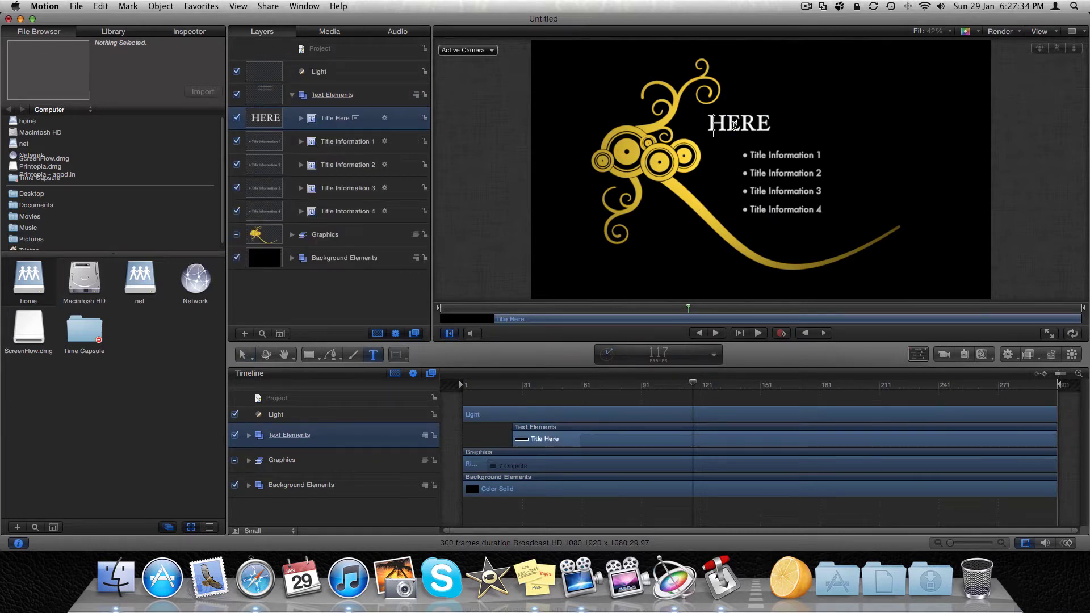
{"action": "type", "text": "Sam "}
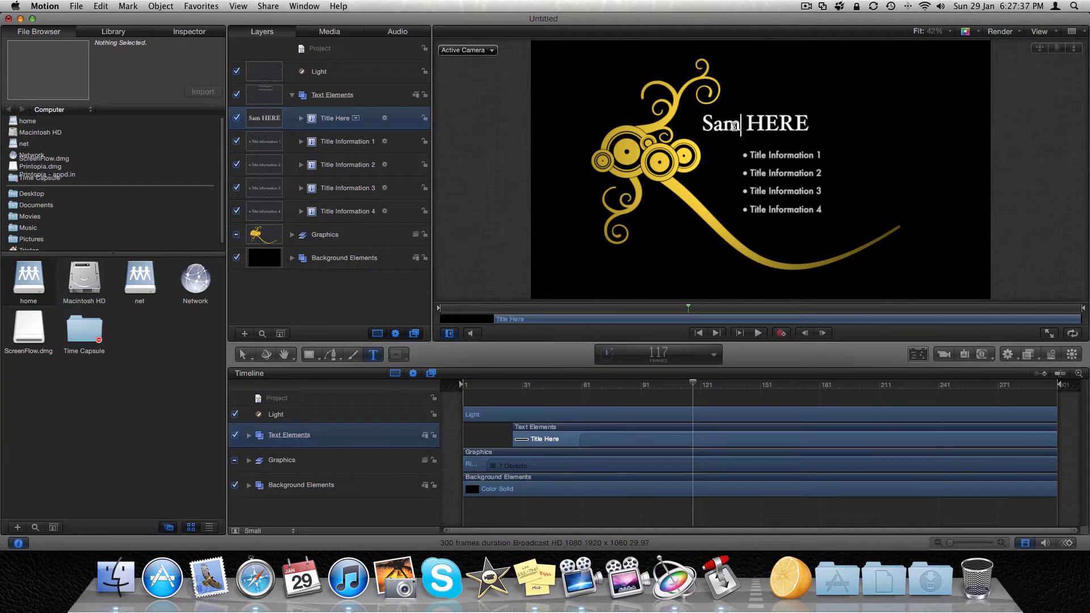
{"action": "type", "text": "ple"}
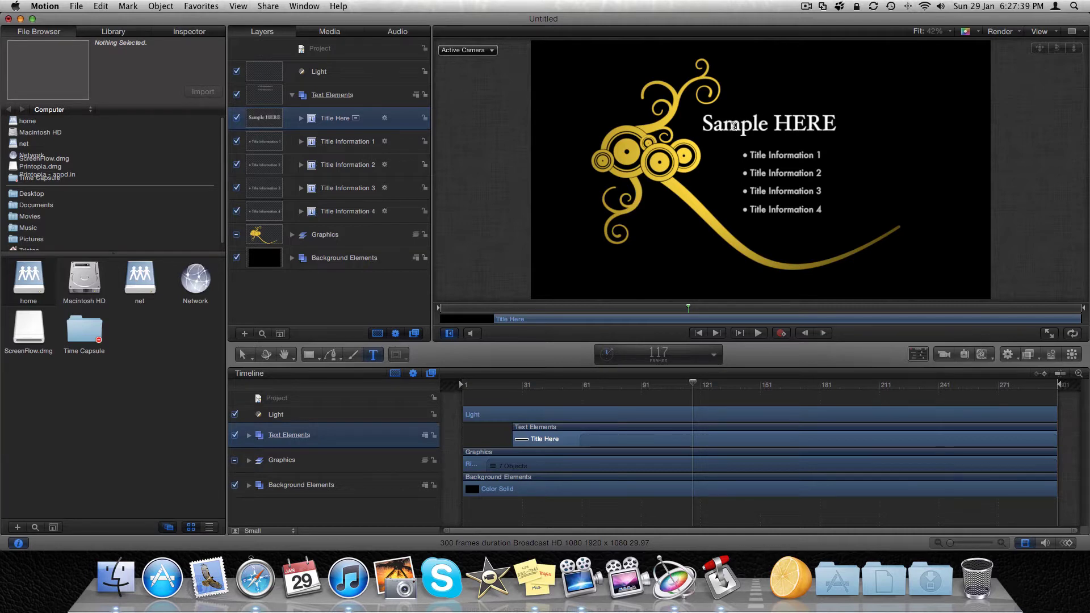
{"action": "key", "text": "Right"}
{"action": "key", "text": "Right"}
{"action": "key", "text": "Right"}
{"action": "key", "text": "BackSpace"}
{"action": "key", "text": "BackSpace"}
{"action": "key", "text": "BackSpace"}
{"action": "key", "text": "BackSpace"}
{"action": "key", "text": "BackSpace"}
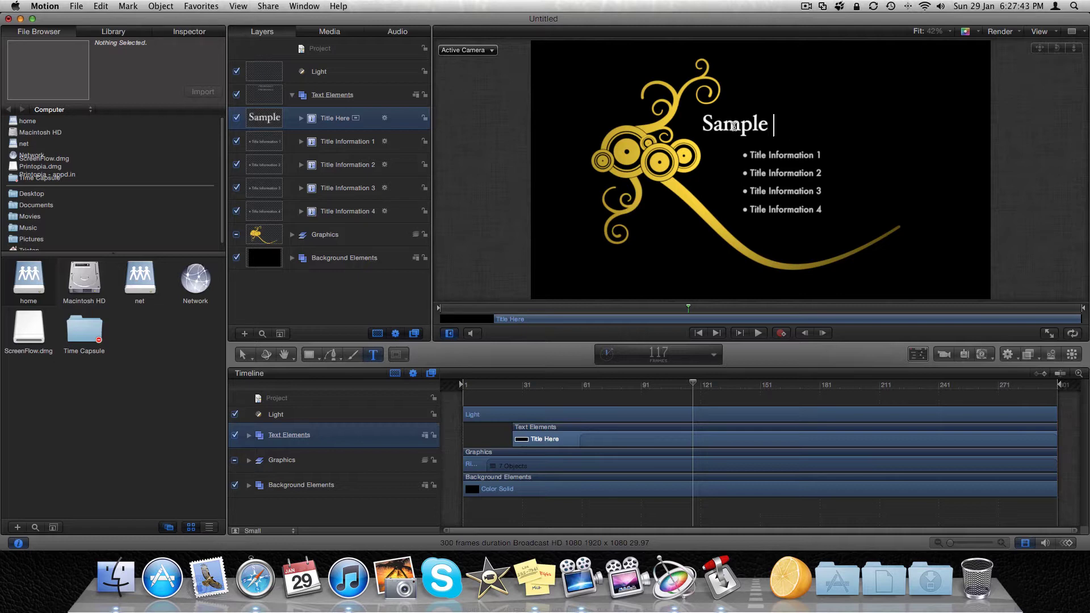
{"action": "type", "text": "Text"}
Replace the first bullet's placeholder text with 'Help'.
{"action": "left_click", "coordinate": [782, 153]}
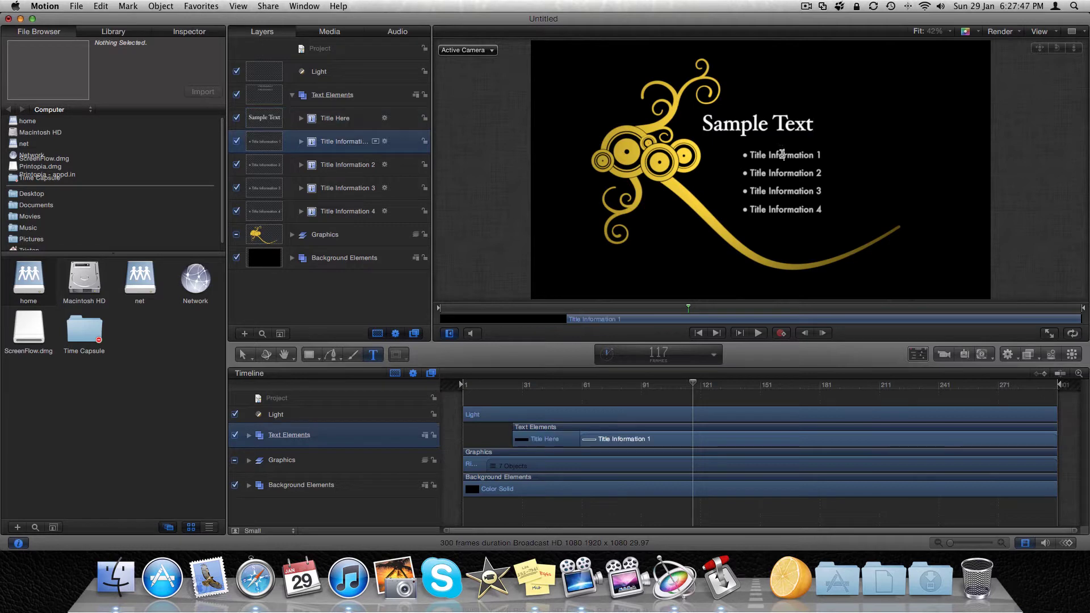
{"action": "double_click", "coordinate": [782, 155]}
{"action": "key", "text": "BackSpace"}
{"action": "key", "text": "Delete"}
{"action": "key", "text": "BackSpace"}
{"action": "key", "text": "BackSpace"}
{"action": "key", "text": "BackSpace"}
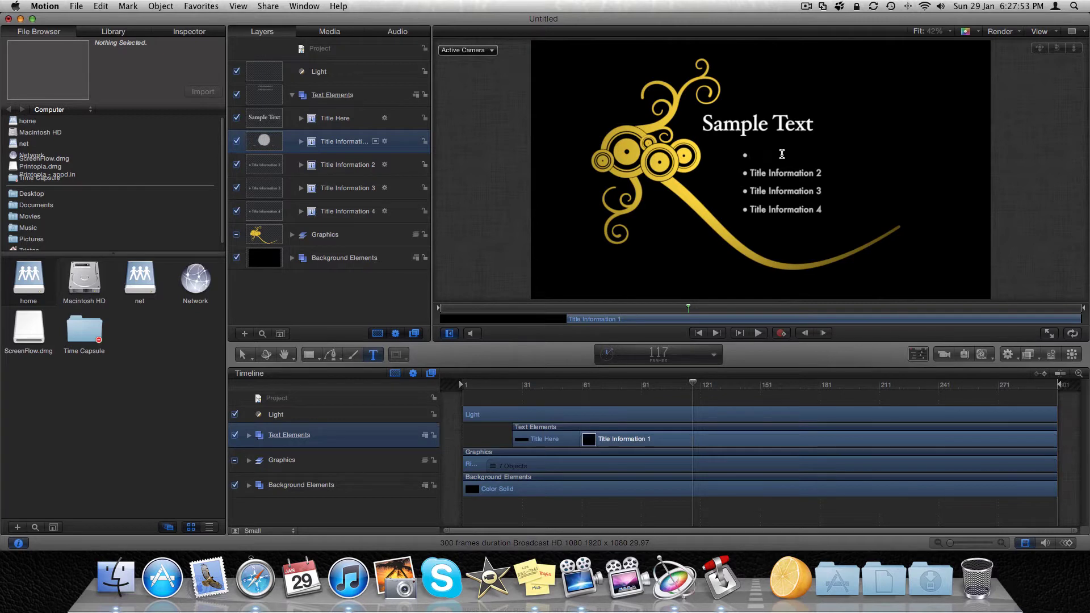
{"action": "type", "text": "Help"}
{"action": "key", "text": "super+a"}
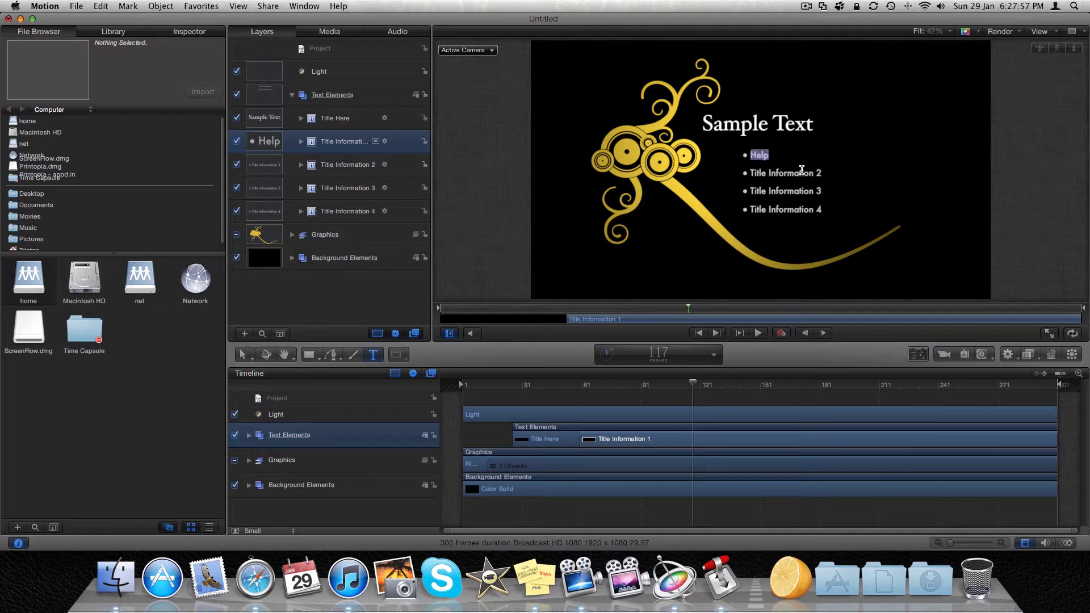
Replace the second and third bullet lines with 'Help'.
{"action": "double_click", "coordinate": [808, 173]}
{"action": "left_click_drag", "start_coordinate": [822, 172], "coordinate": [751, 176]}
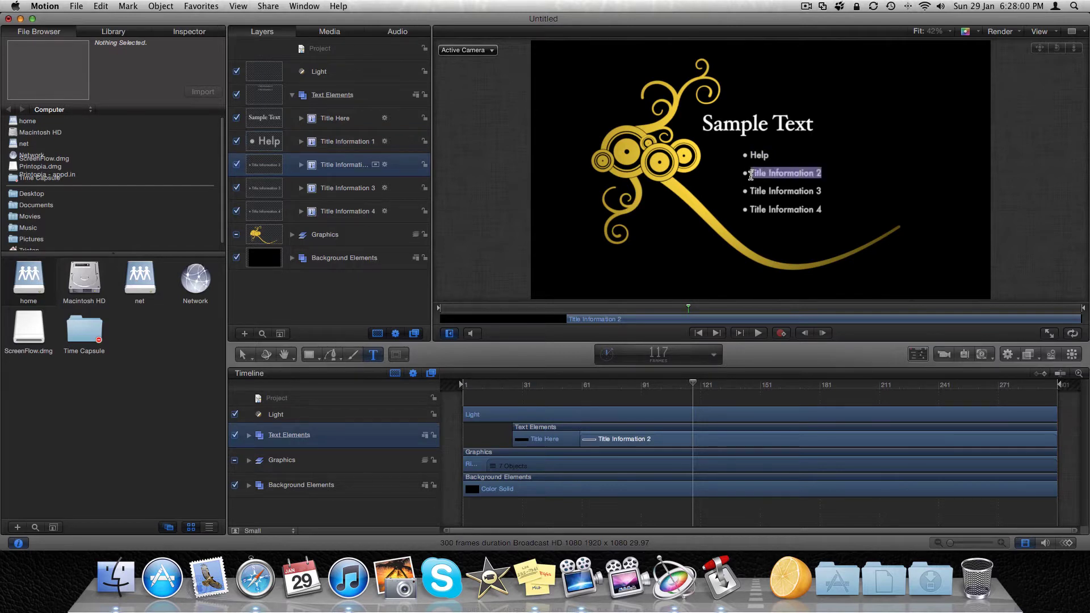
{"action": "key", "text": "BackSpace"}
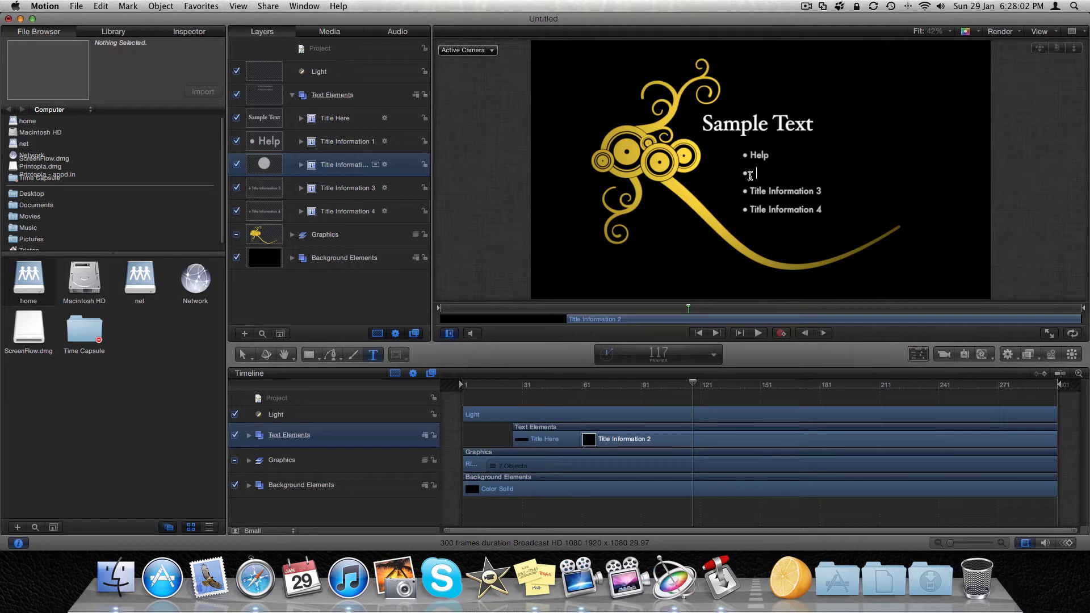
{"action": "type", "text": "Help"}
{"action": "key", "text": "super+a"}
{"action": "left_click_drag", "start_coordinate": [820, 193], "coordinate": [741, 193]}
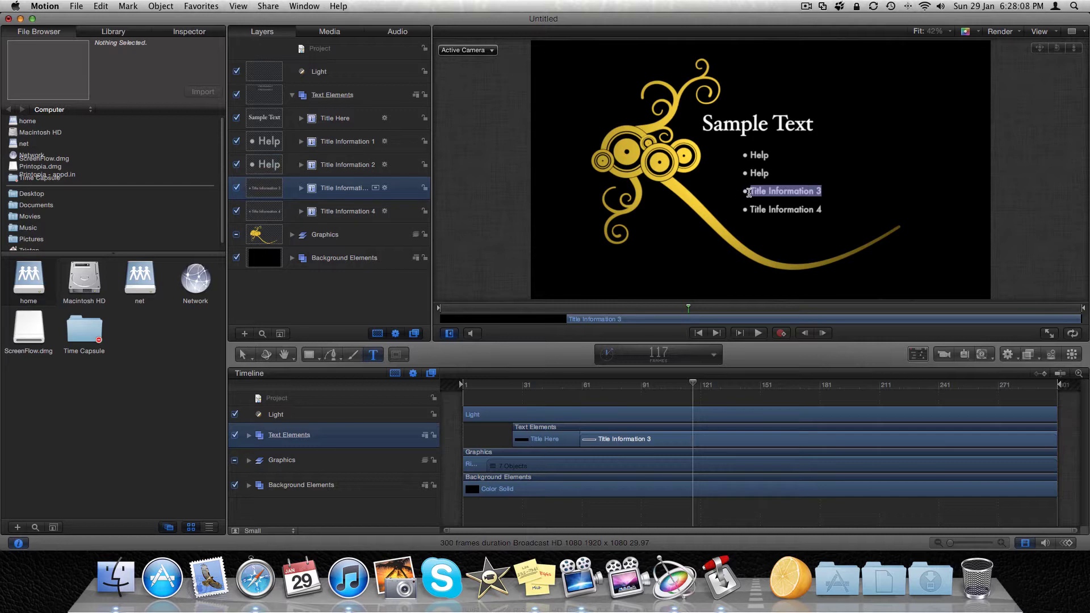
{"action": "key", "text": "BackSpace"}
{"action": "type", "text": "Help"}
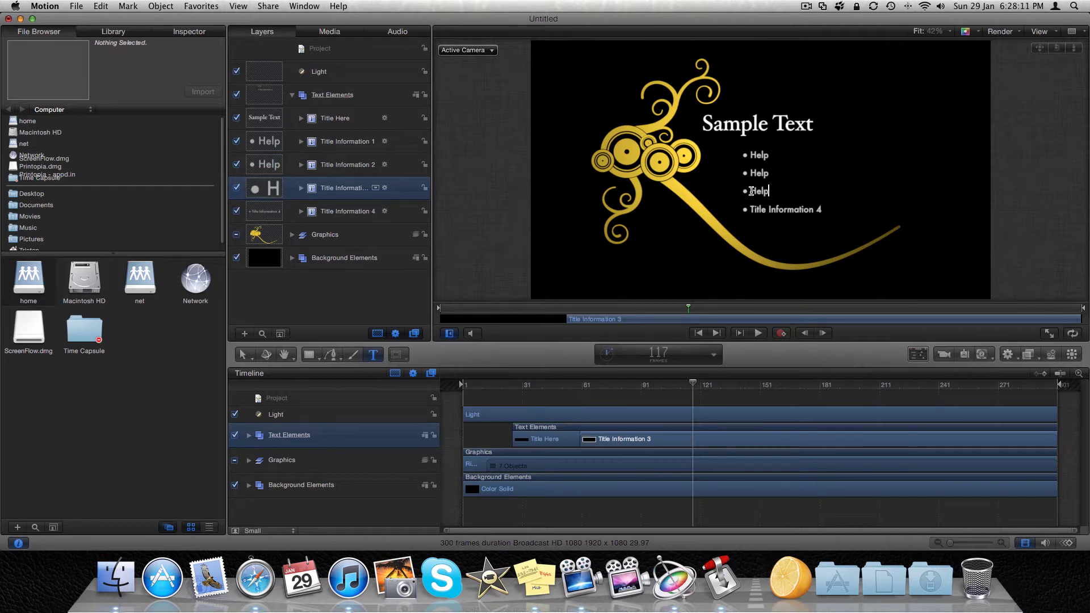
Replace the fourth bullet line with 'And more Help'.
{"action": "left_click", "coordinate": [820, 210]}
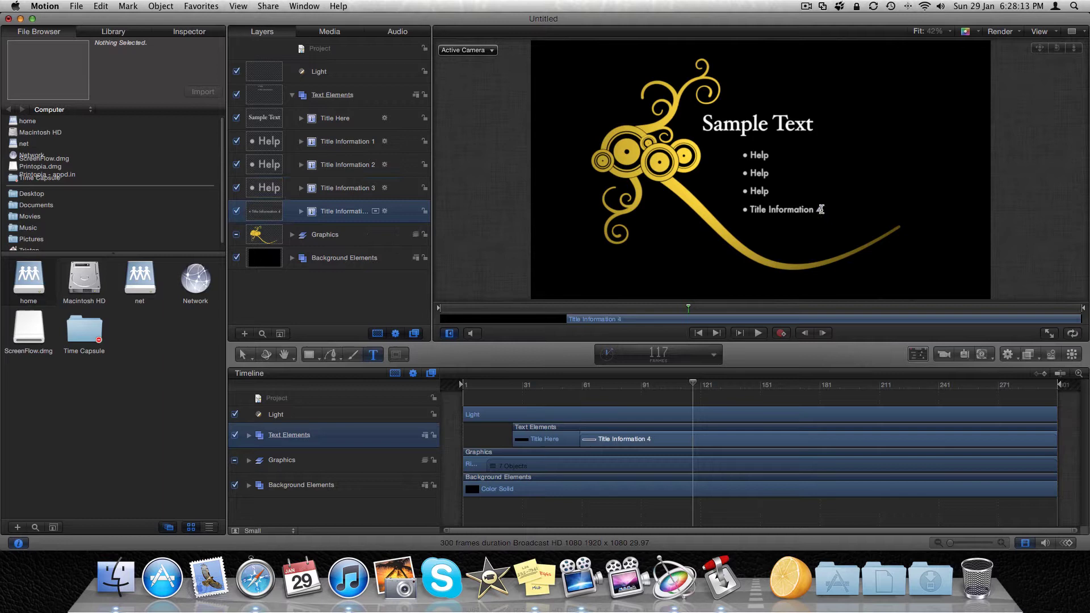
{"action": "left_click_drag", "start_coordinate": [821, 209], "coordinate": [746, 209]}
{"action": "key", "text": "BackSpace"}
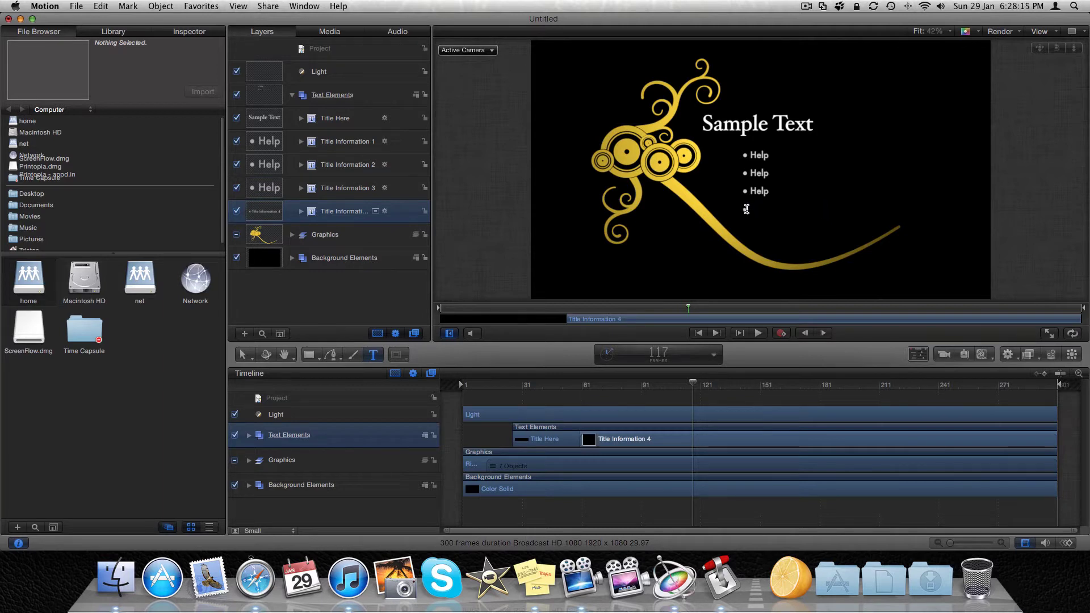
{"action": "type", "text": "And more Help"}
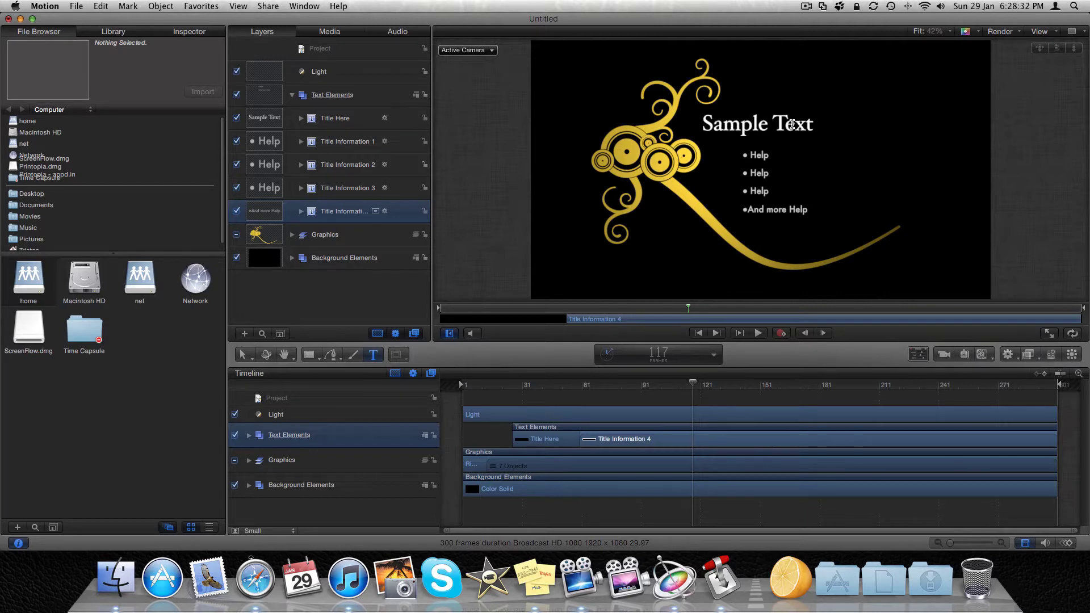
{"action": "left_click", "coordinate": [699, 334]}
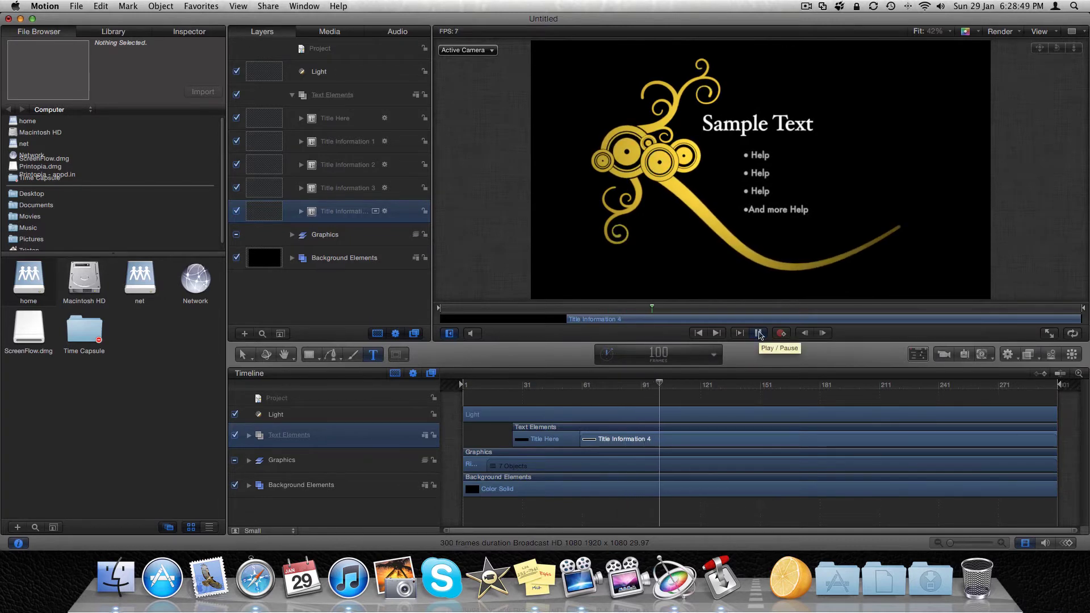
{"action": "left_click", "coordinate": [759, 335]}
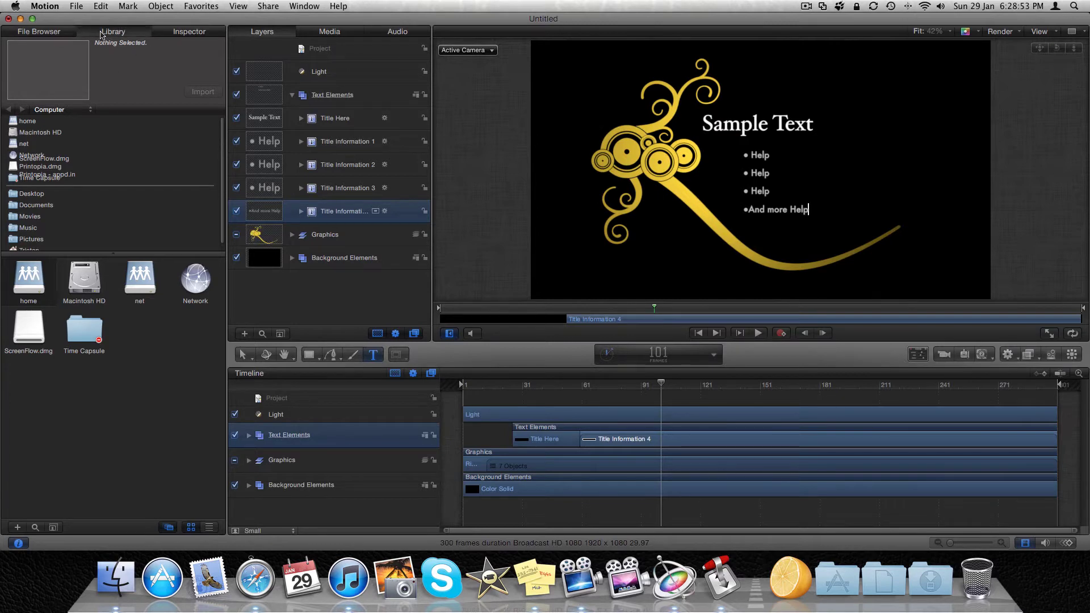
Search the Music library for 'alice' and drag 'Am I Inside' onto the project timeline.
{"action": "left_click", "coordinate": [319, 33]}
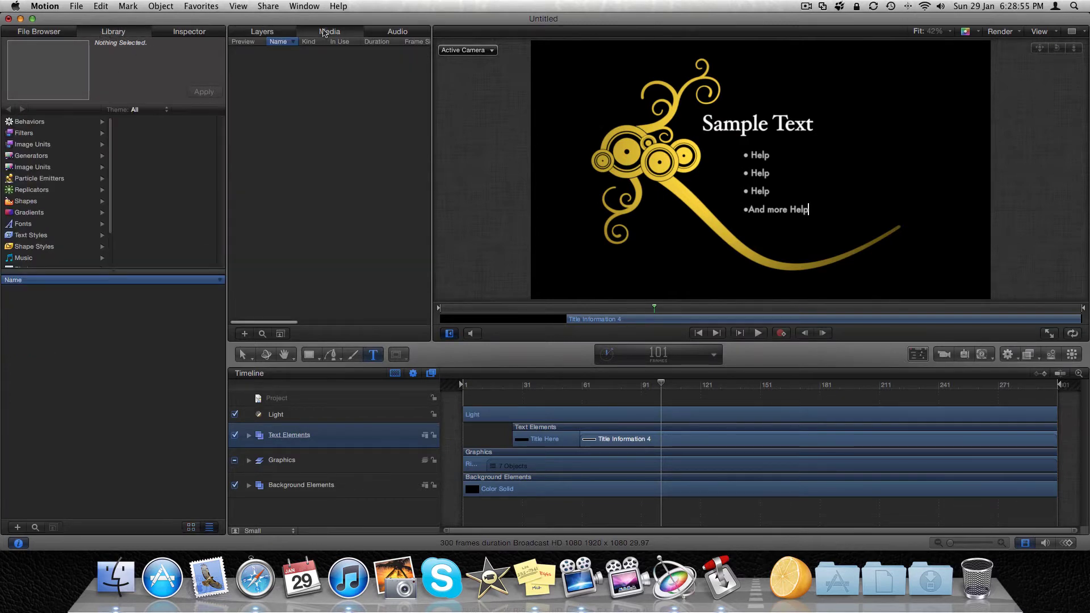
{"action": "left_click", "coordinate": [252, 33]}
{"action": "scroll", "coordinate": [40, 218], "scroll_direction": "down", "scroll_amount": 3}
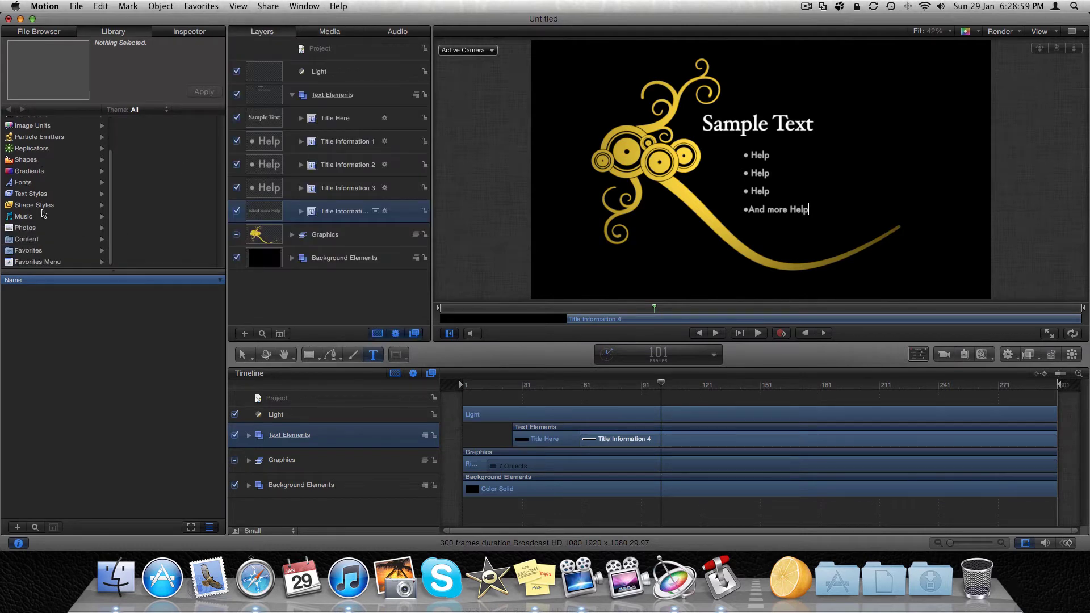
{"action": "left_click", "coordinate": [20, 219]}
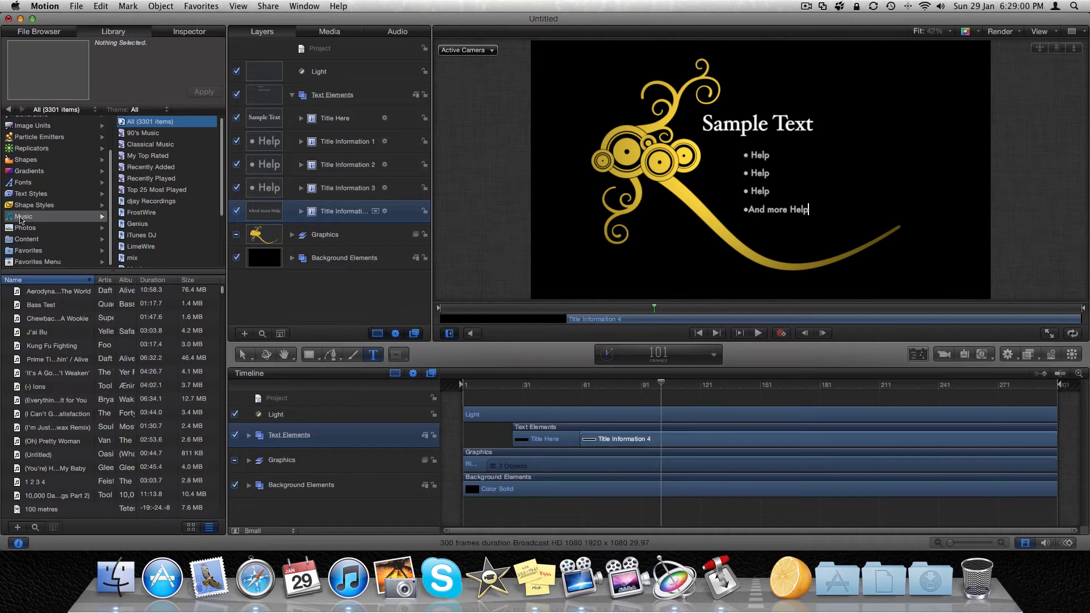
{"action": "scroll", "coordinate": [90, 301], "scroll_direction": "down", "scroll_amount": 10}
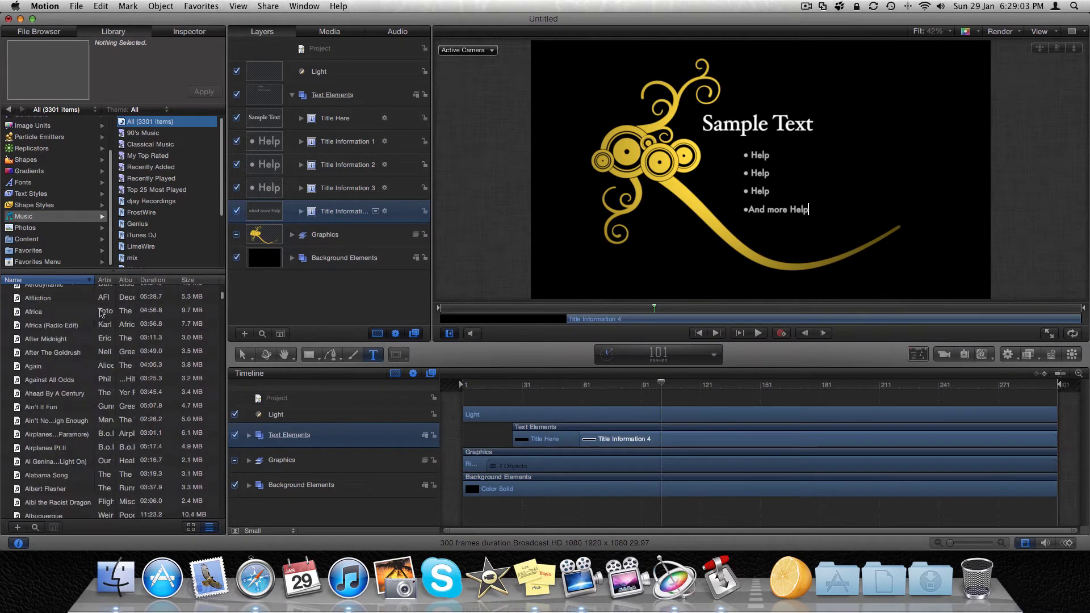
{"action": "scroll", "coordinate": [222, 298], "scroll_direction": "down", "scroll_amount": 20}
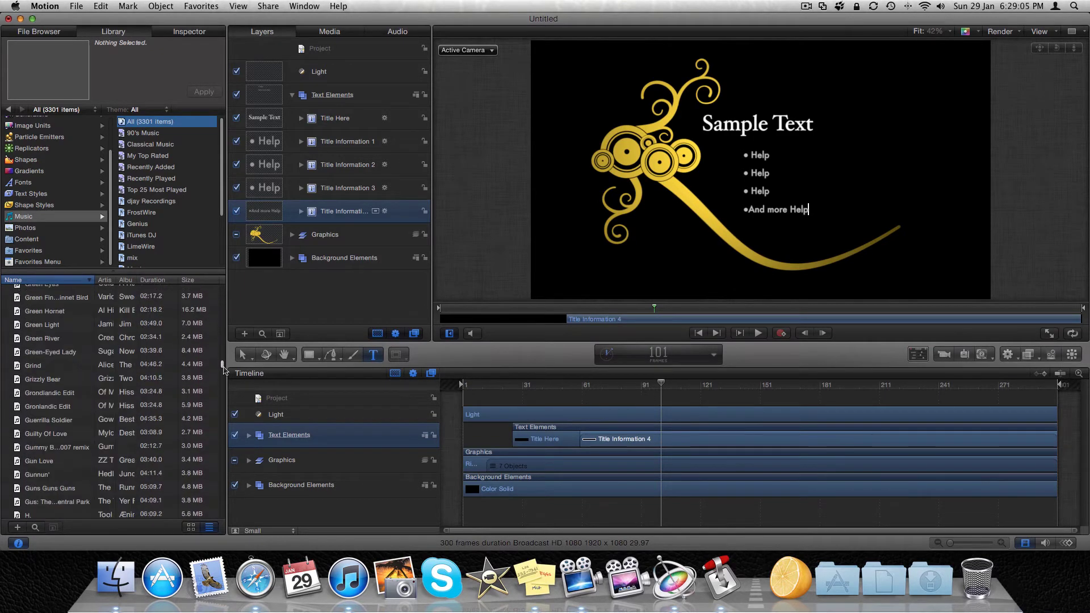
{"action": "scroll", "coordinate": [222, 354], "scroll_direction": "up", "scroll_amount": 20}
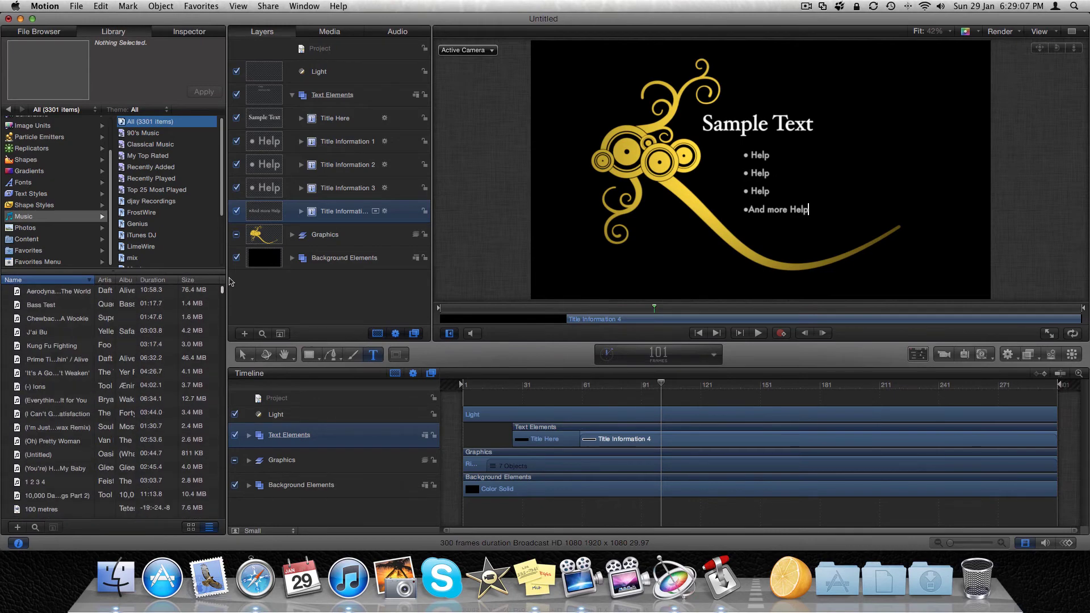
{"action": "left_click", "coordinate": [35, 527]}
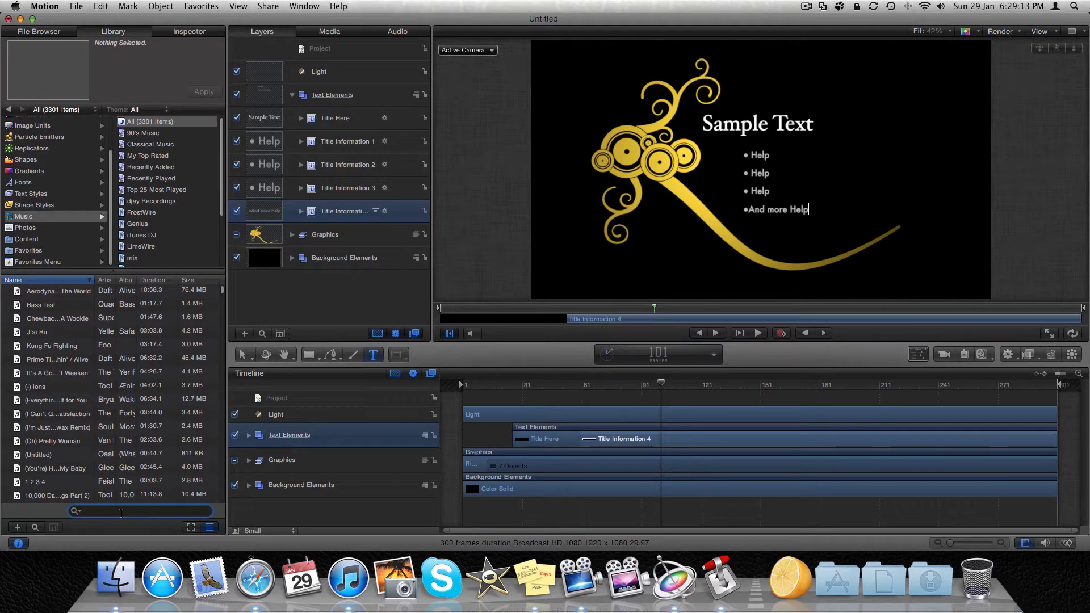
{"action": "type", "text": "alice"}
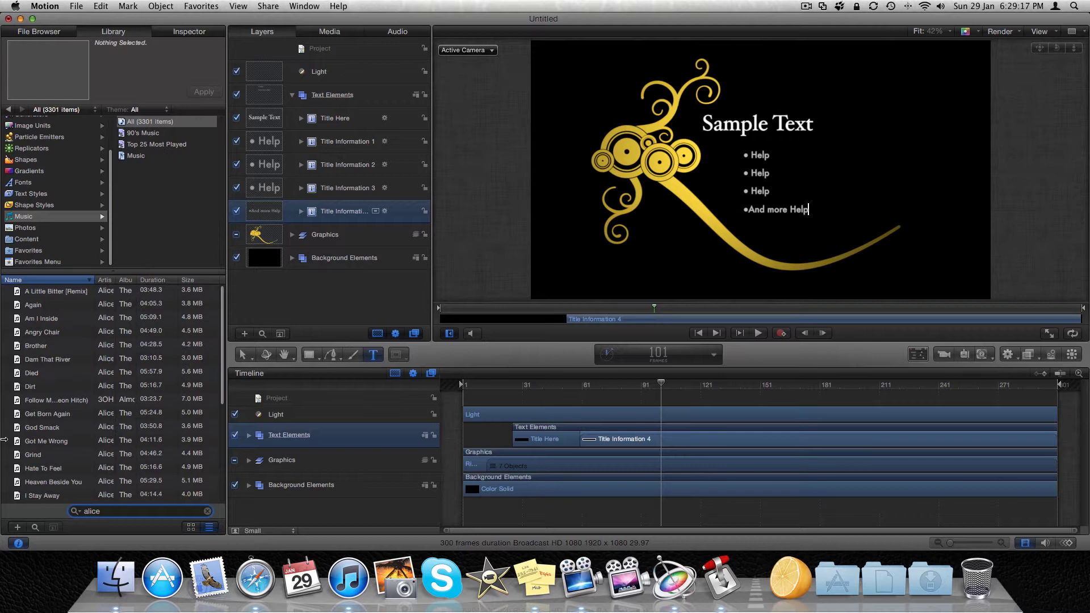
{"action": "left_click_drag", "start_coordinate": [30, 323], "coordinate": [453, 322]}
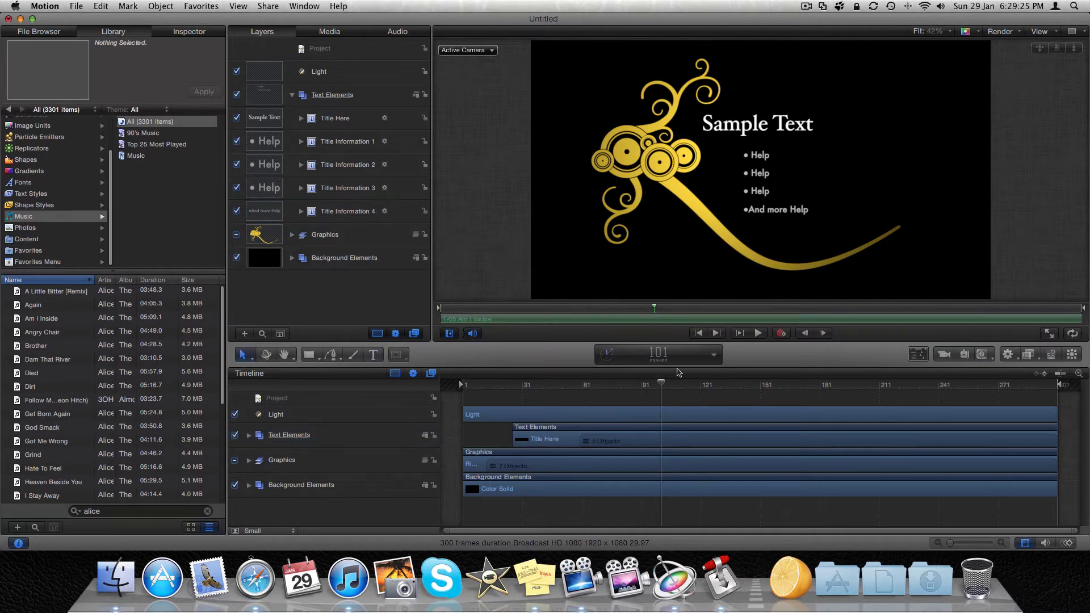
Play the title with its music from the beginning, stopping at frame 300.
{"action": "left_click", "coordinate": [699, 333]}
{"action": "left_click", "coordinate": [760, 333]}
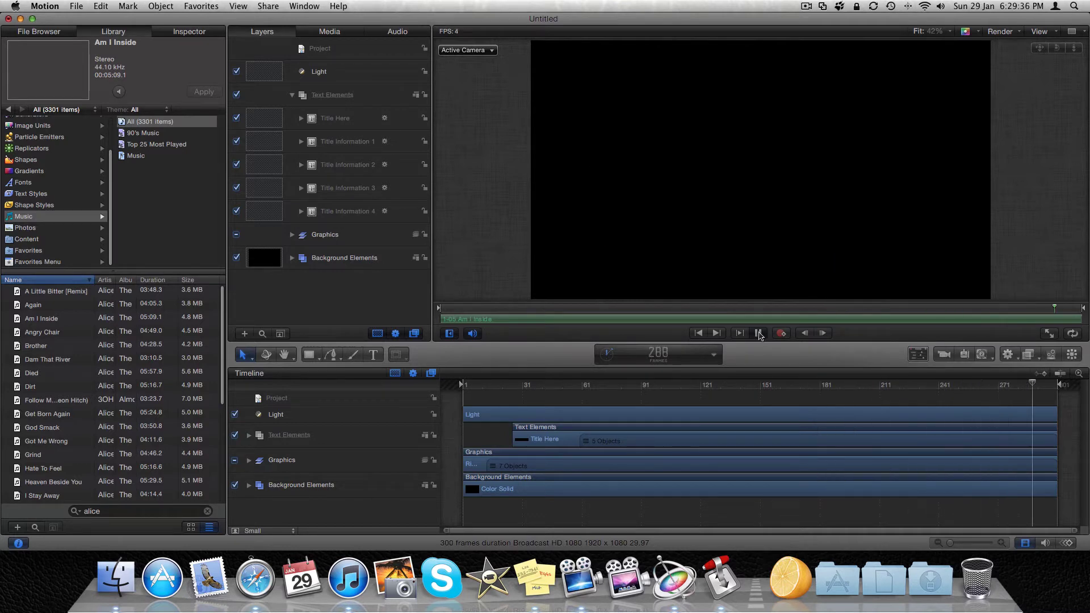
{"action": "left_click", "coordinate": [759, 333]}
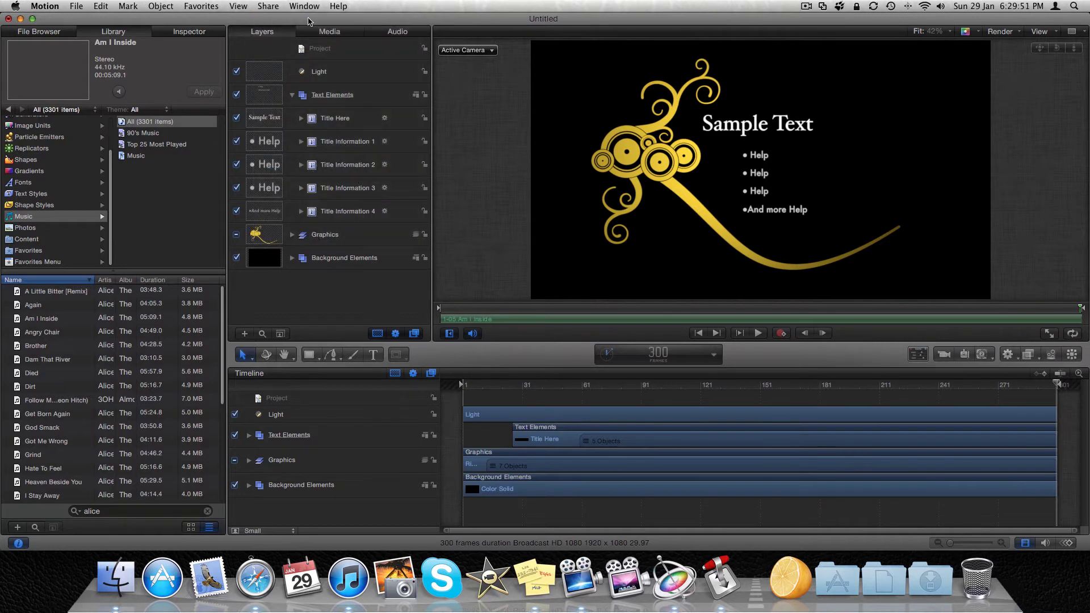
Start Share > Export Movie and review its render, advanced and summary settings.
{"action": "left_click", "coordinate": [268, 7]}
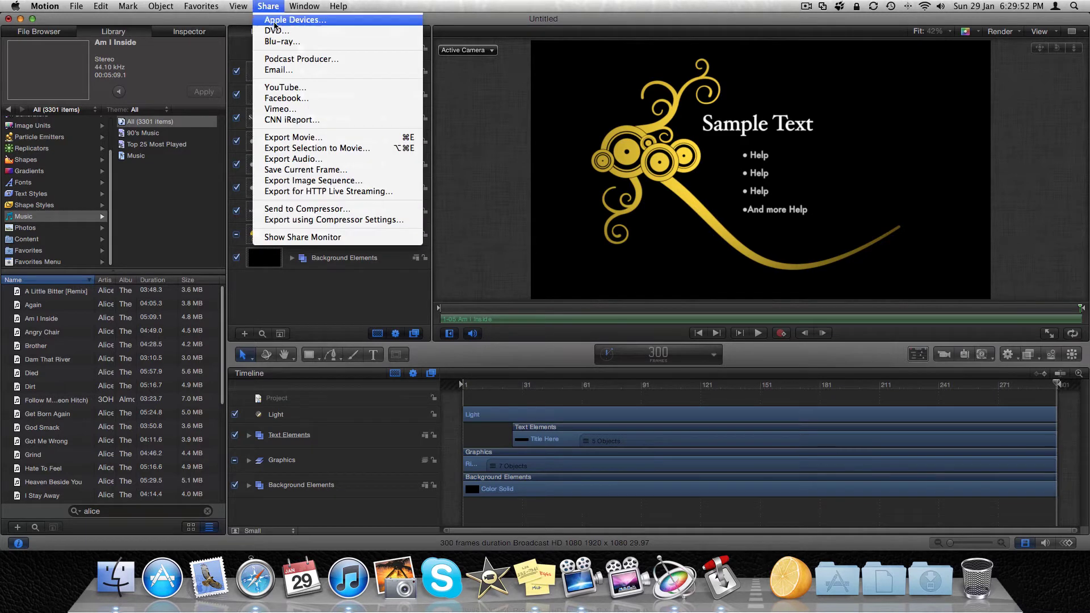
{"action": "left_click", "coordinate": [285, 138]}
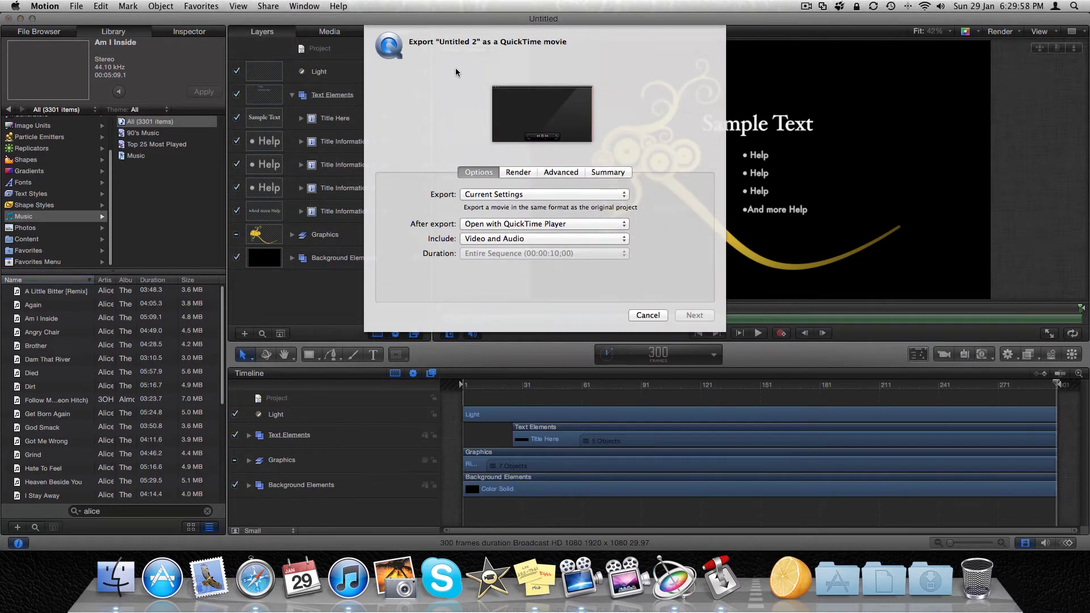
{"action": "left_click", "coordinate": [513, 174]}
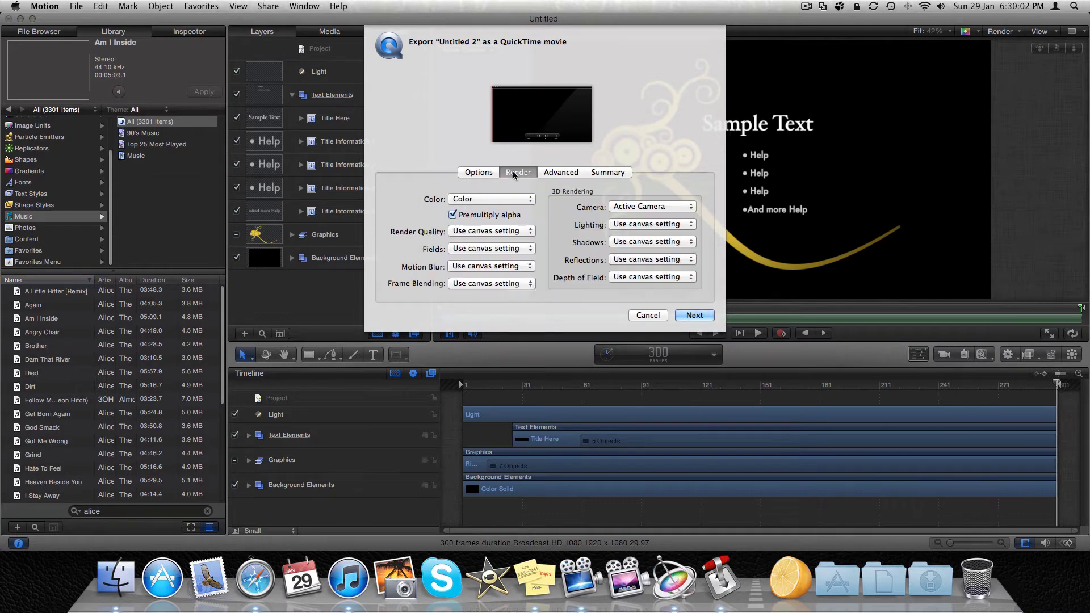
{"action": "left_click", "coordinate": [561, 173]}
{"action": "left_click", "coordinate": [608, 173]}
{"action": "left_click", "coordinate": [474, 174]}
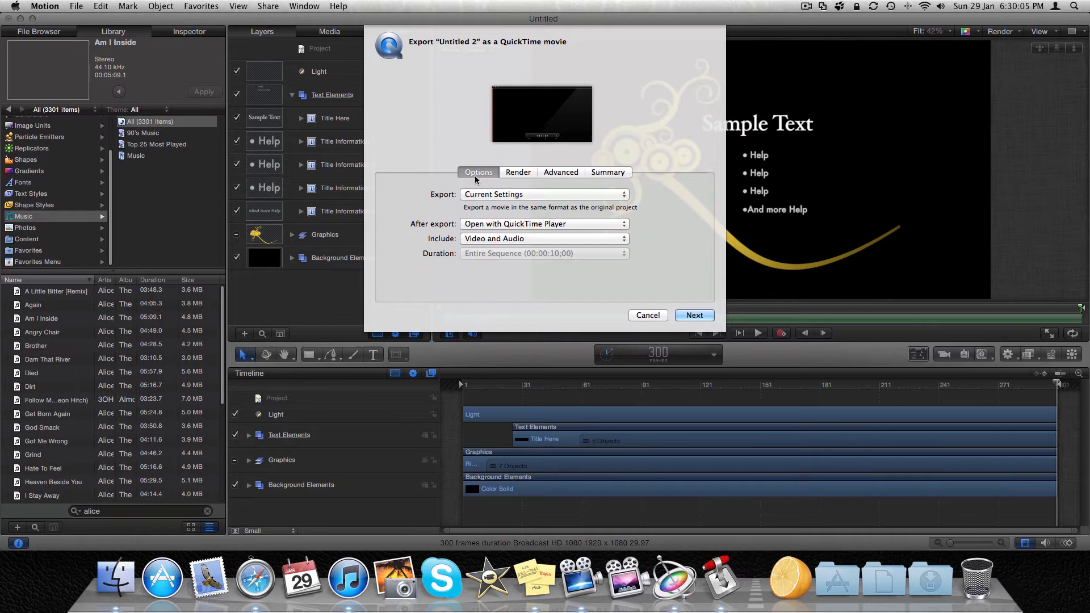
Export the movie as 'Sample text' into folder 1, then close its QuickTime playback.
{"action": "left_click", "coordinate": [694, 316]}
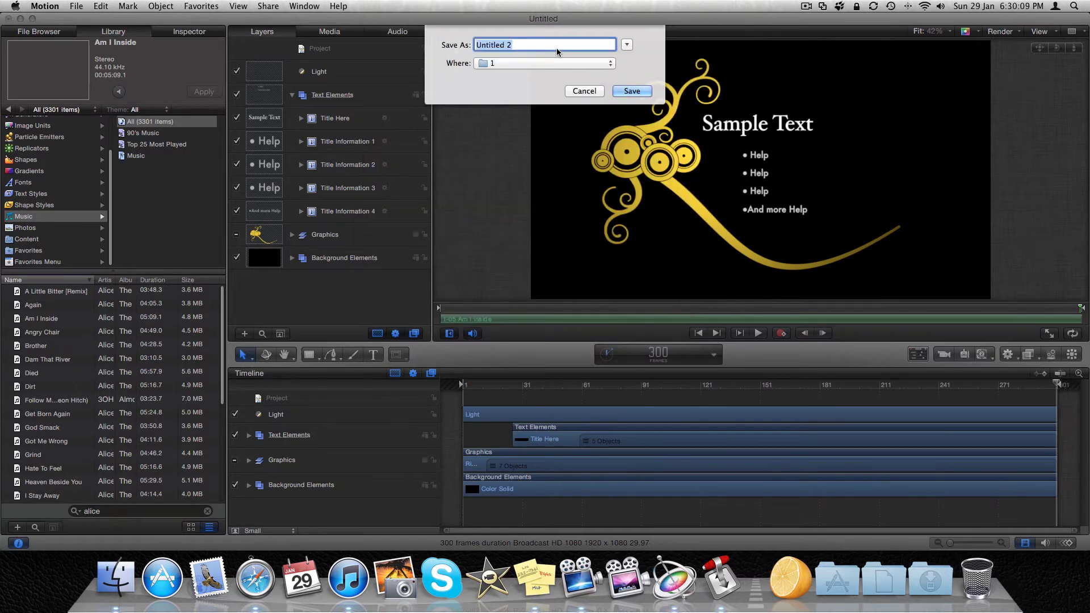
{"action": "key", "text": "BackSpace"}
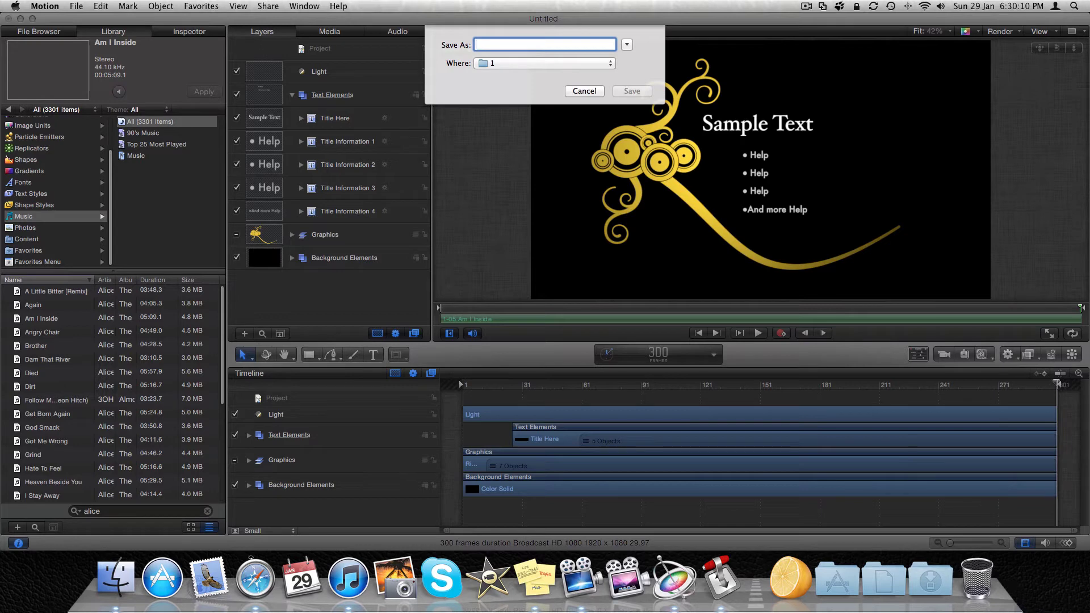
{"action": "type", "text": "Sample te"}
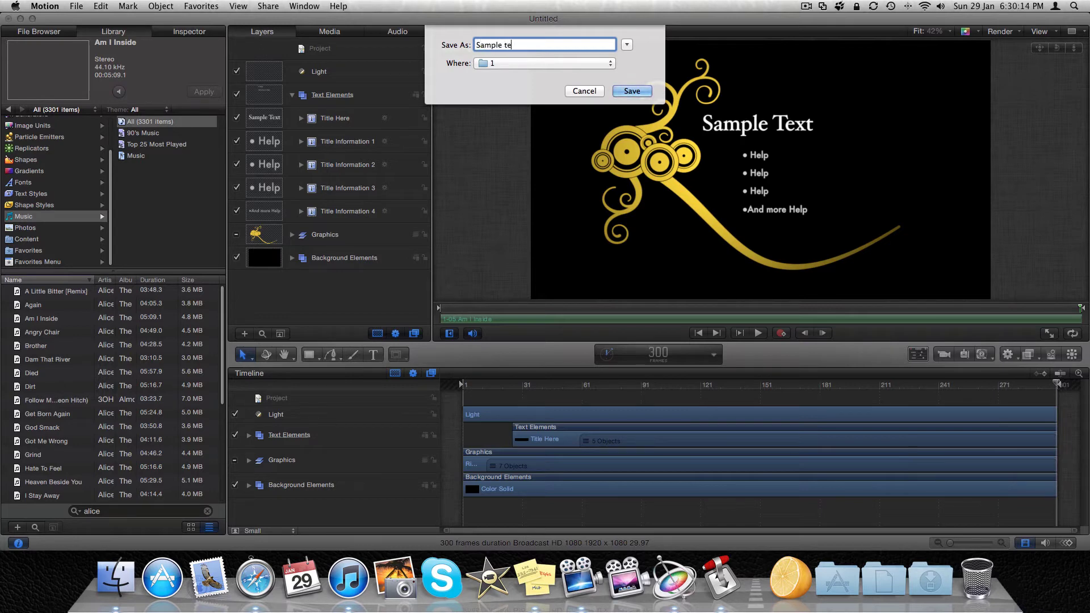
{"action": "type", "text": "xt"}
{"action": "left_click", "coordinate": [612, 64]}
{"action": "left_click", "coordinate": [590, 99]}
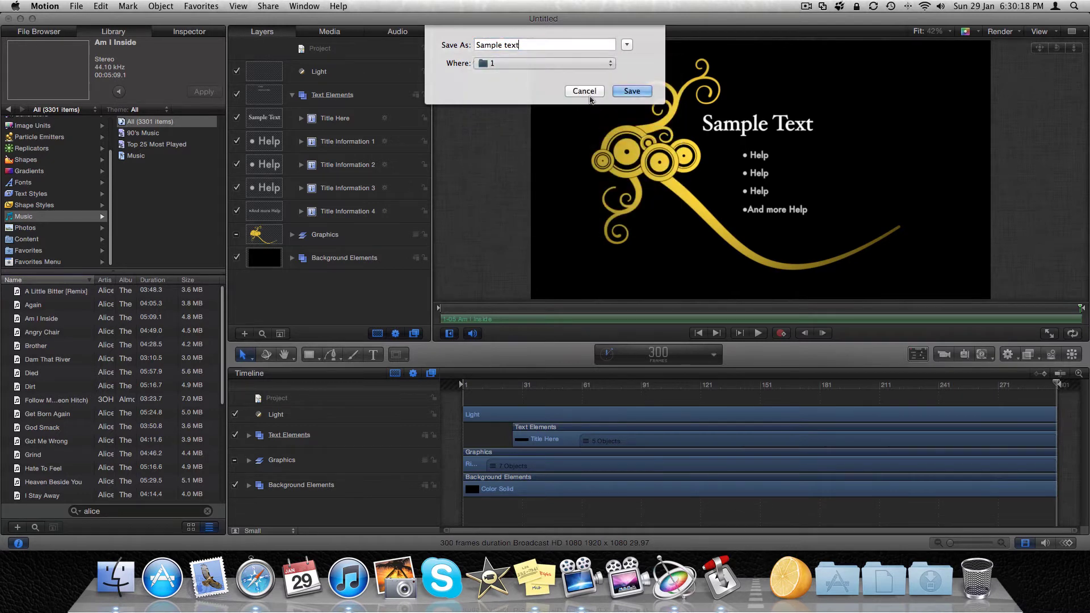
{"action": "left_click", "coordinate": [630, 91]}
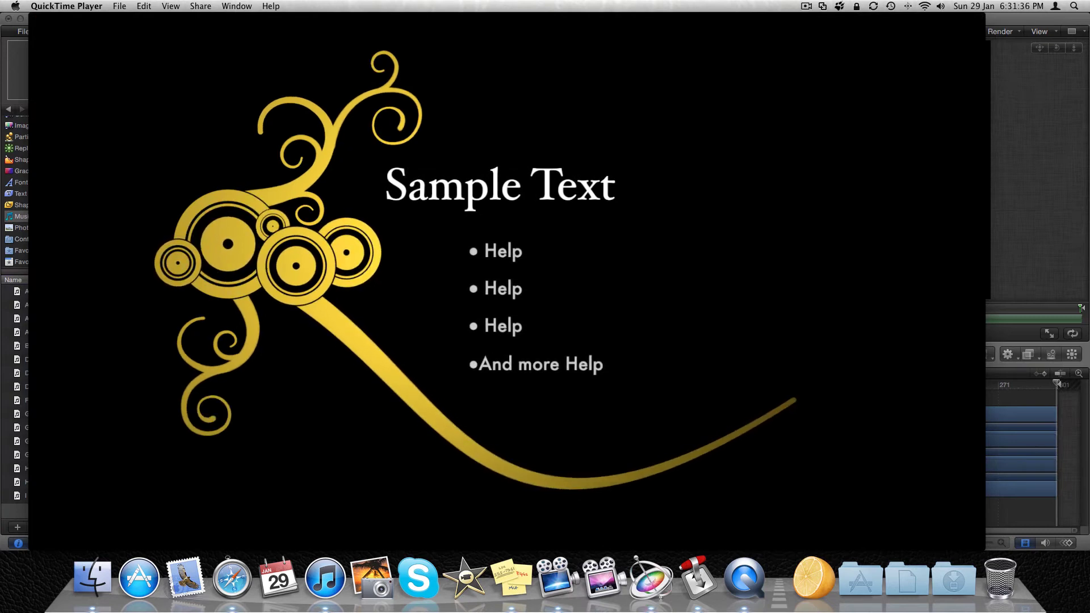
{"action": "mouse_move", "coordinate": [420, 358]}
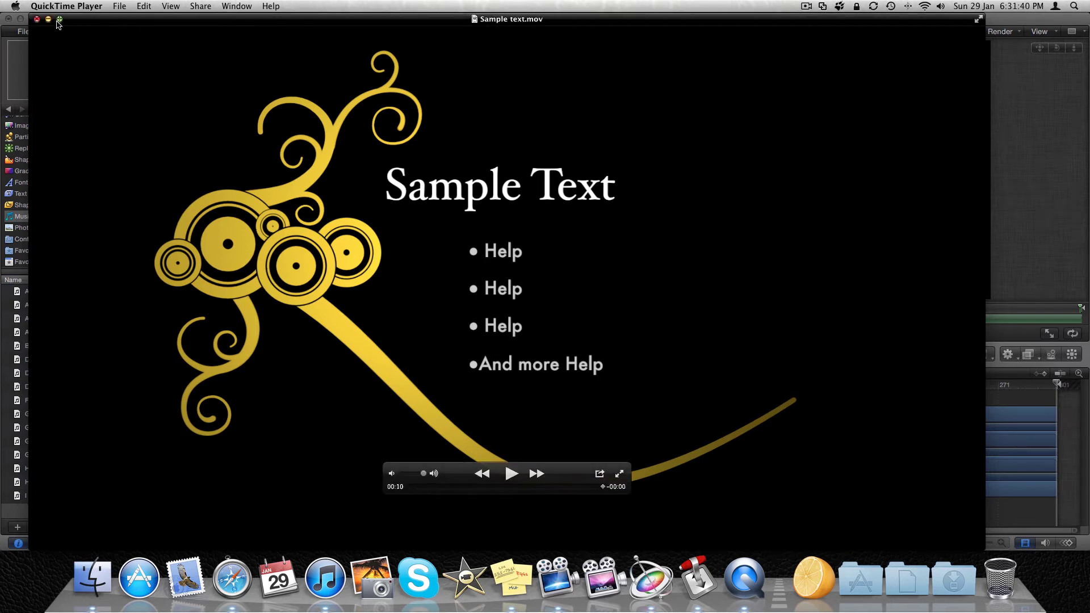
{"action": "left_click", "coordinate": [37, 19]}
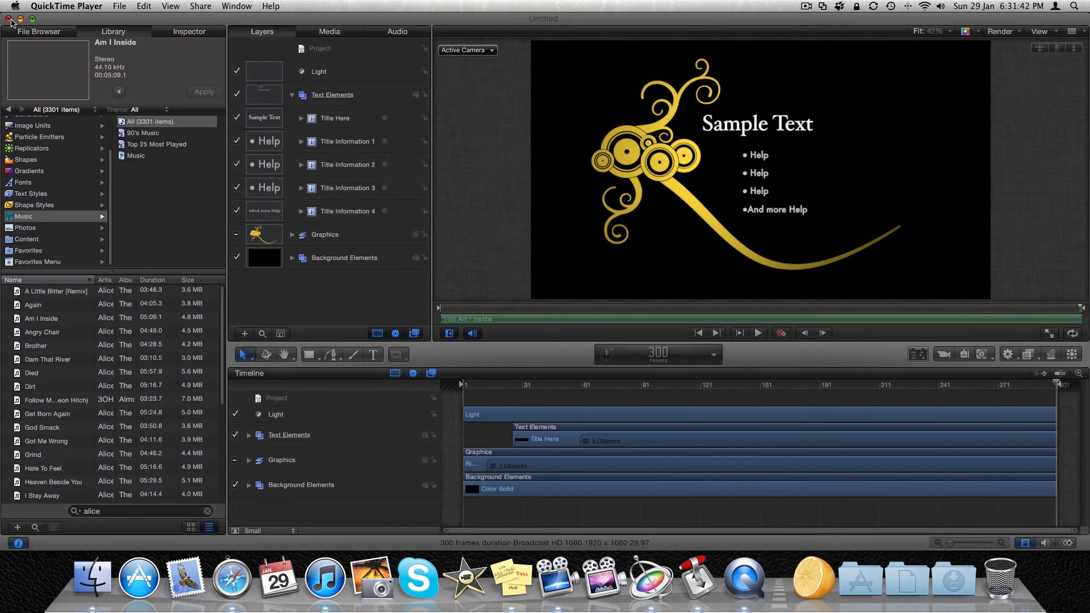
Close the project, saving it to the Desktop as 'Sample test'.
{"action": "left_click", "coordinate": [9, 20]}
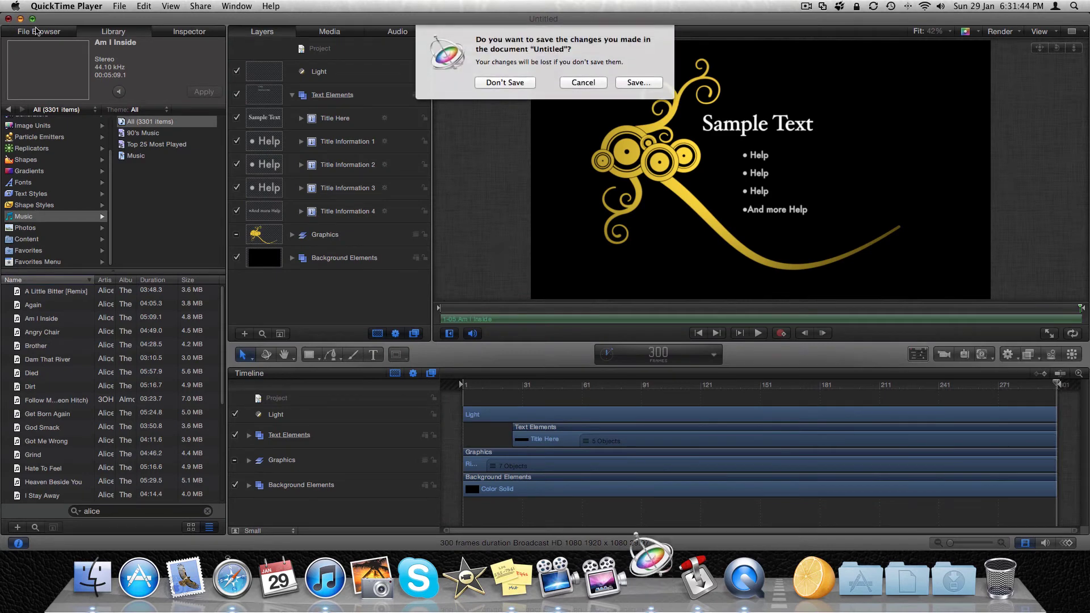
{"action": "left_click", "coordinate": [619, 84]}
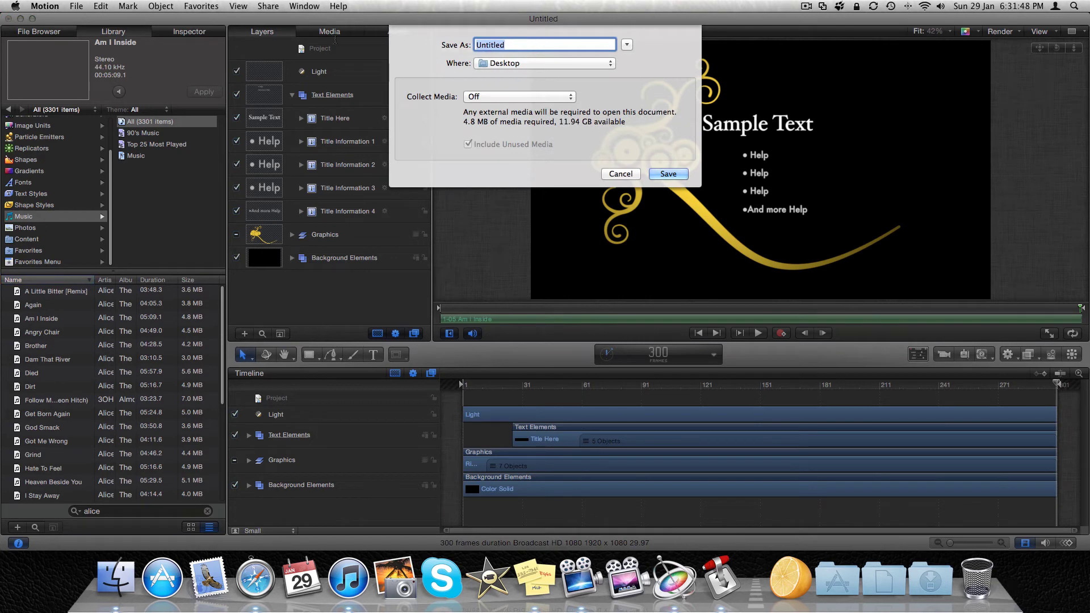
{"action": "type", "text": "Sample tes"}
{"action": "key", "text": "Return"}
{"action": "key", "text": "super+w"}
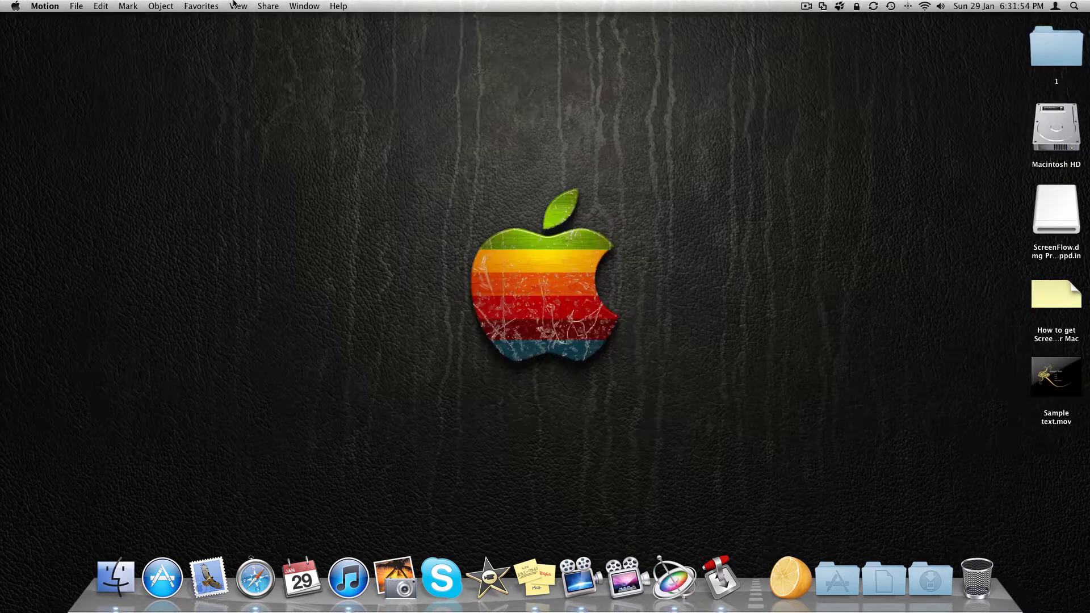
Open Sample text.mov from the desktop in QuickTime, play it through and close it.
{"action": "left_click", "coordinate": [954, 347]}
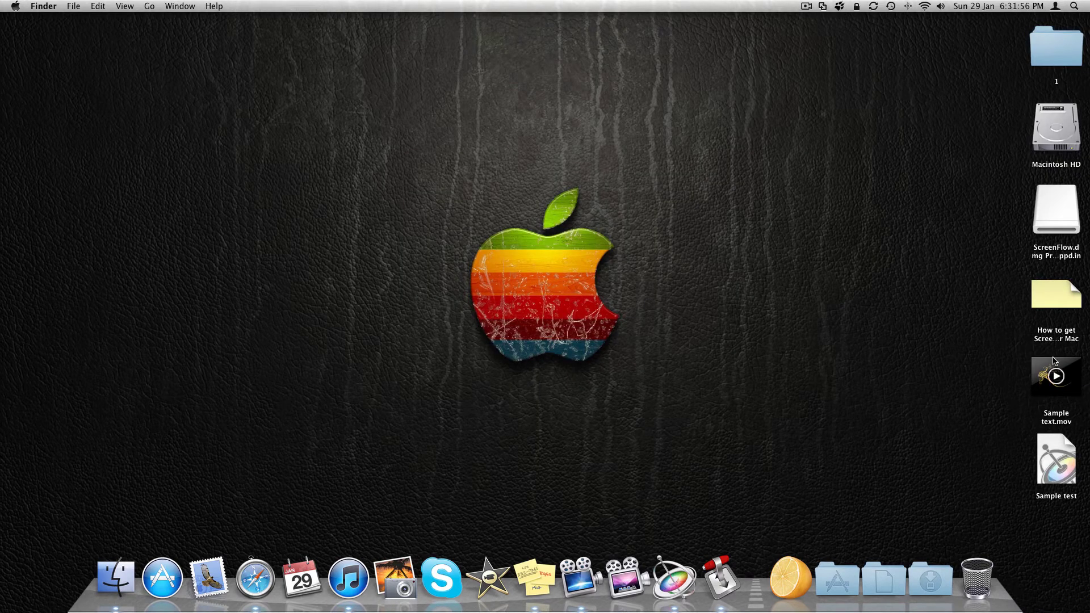
{"action": "double_click", "coordinate": [1065, 377]}
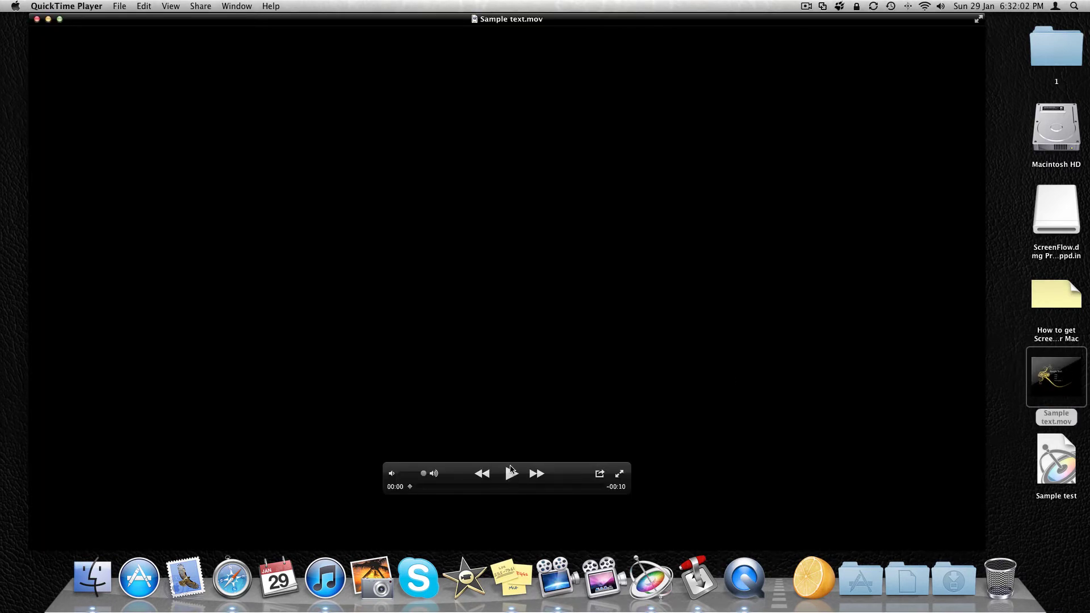
{"action": "left_click", "coordinate": [511, 473]}
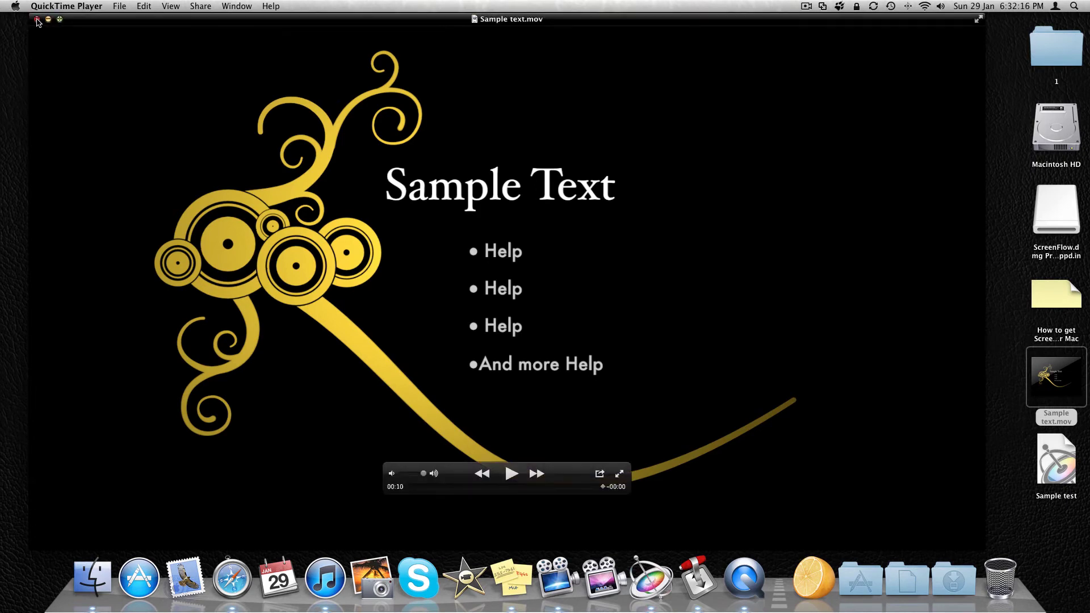
{"action": "left_click", "coordinate": [36, 19]}
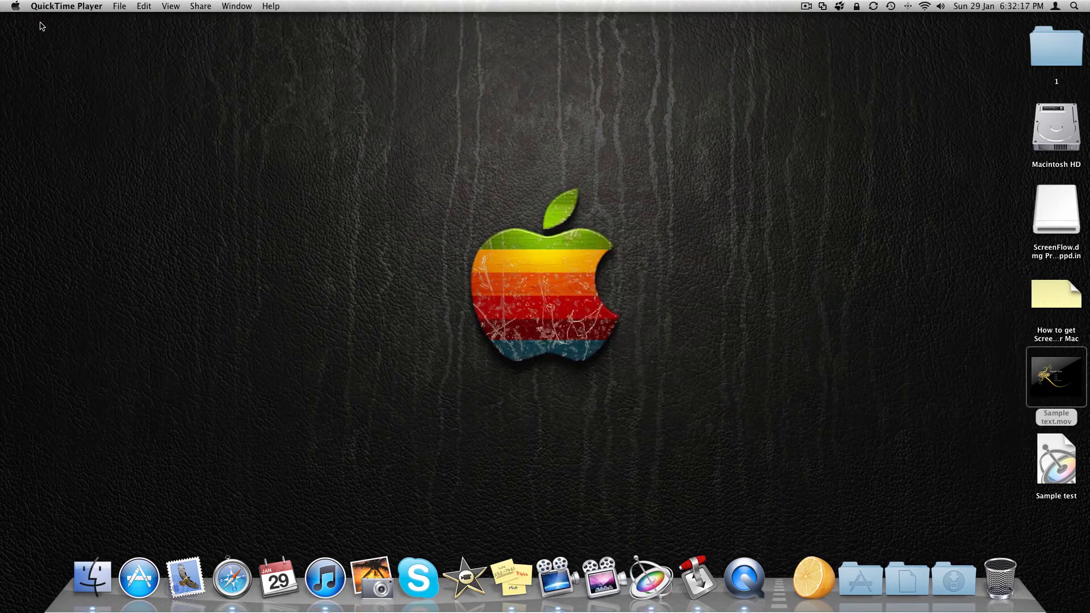
Play the start-title copy movie from folder 1, then close it and the folder window.
{"action": "double_click", "coordinate": [1045, 41]}
{"action": "scroll", "coordinate": [714, 274], "scroll_direction": "down", "scroll_amount": 1}
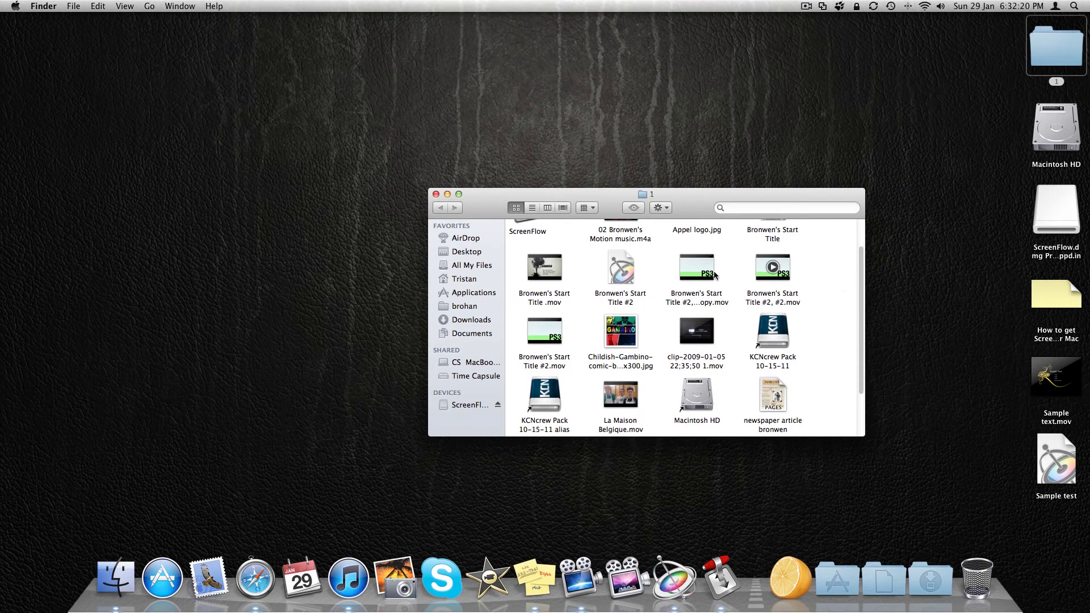
{"action": "double_click", "coordinate": [684, 273]}
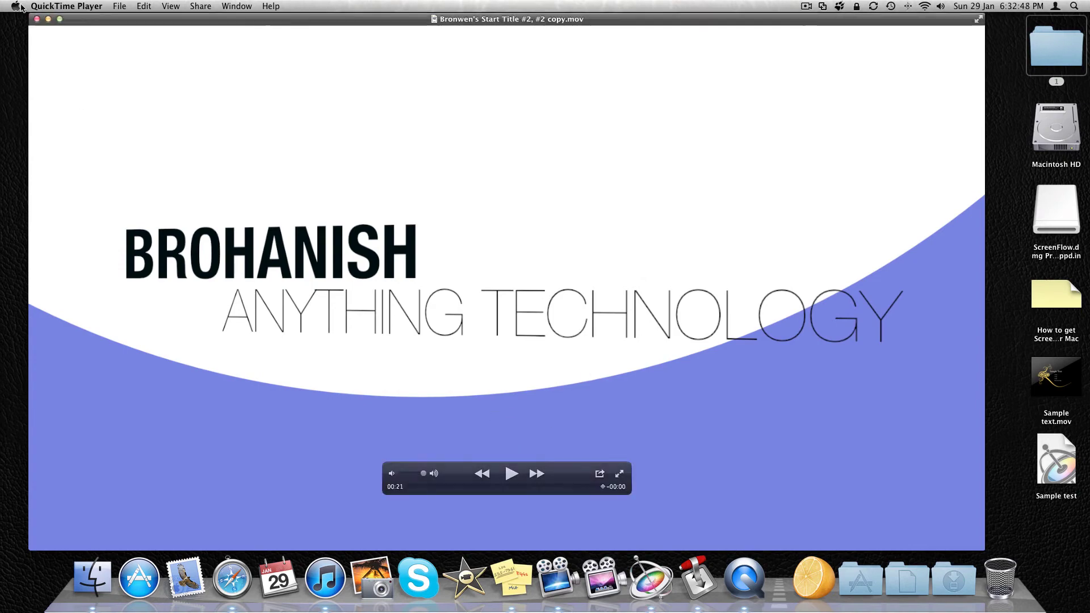
{"action": "key", "text": "super+w"}
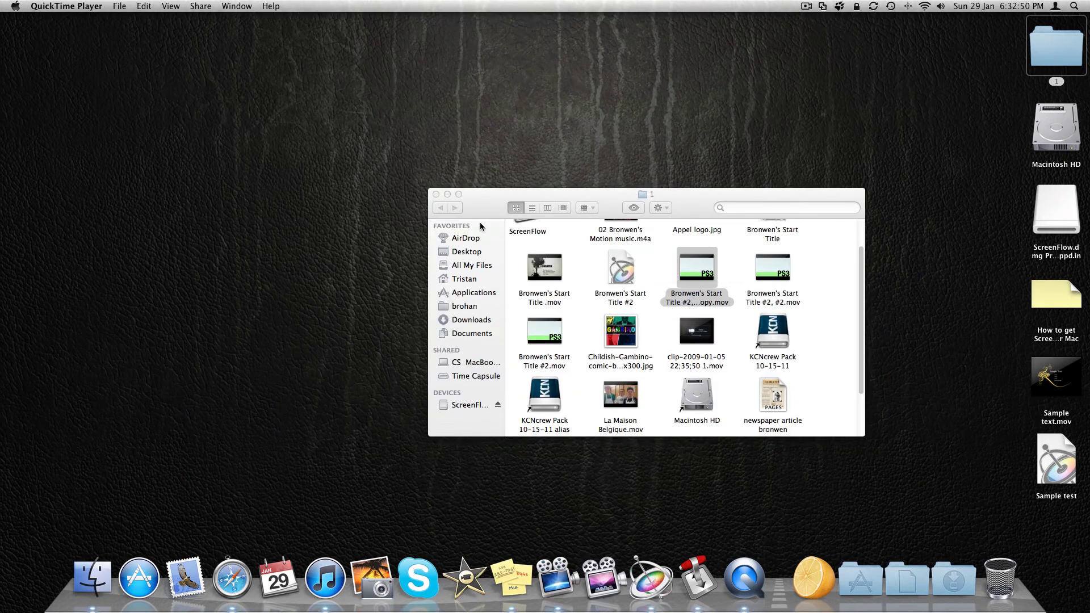
{"action": "left_click", "coordinate": [436, 195]}
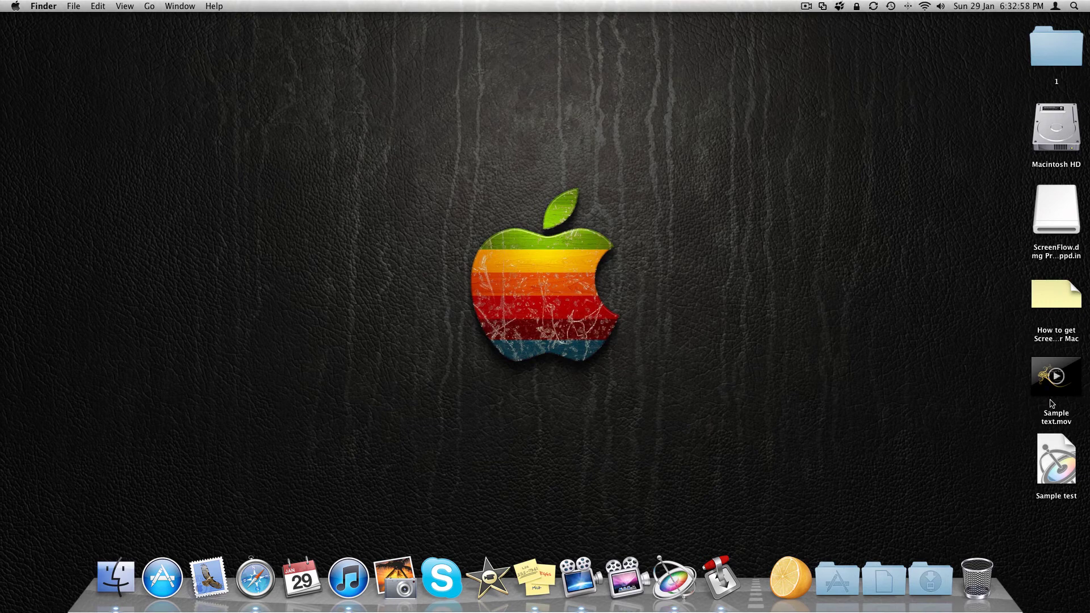
Launch iMovie from the Dock, checking folder 1's contents before and after.
{"action": "left_click", "coordinate": [1050, 55]}
{"action": "double_click", "coordinate": [1050, 54]}
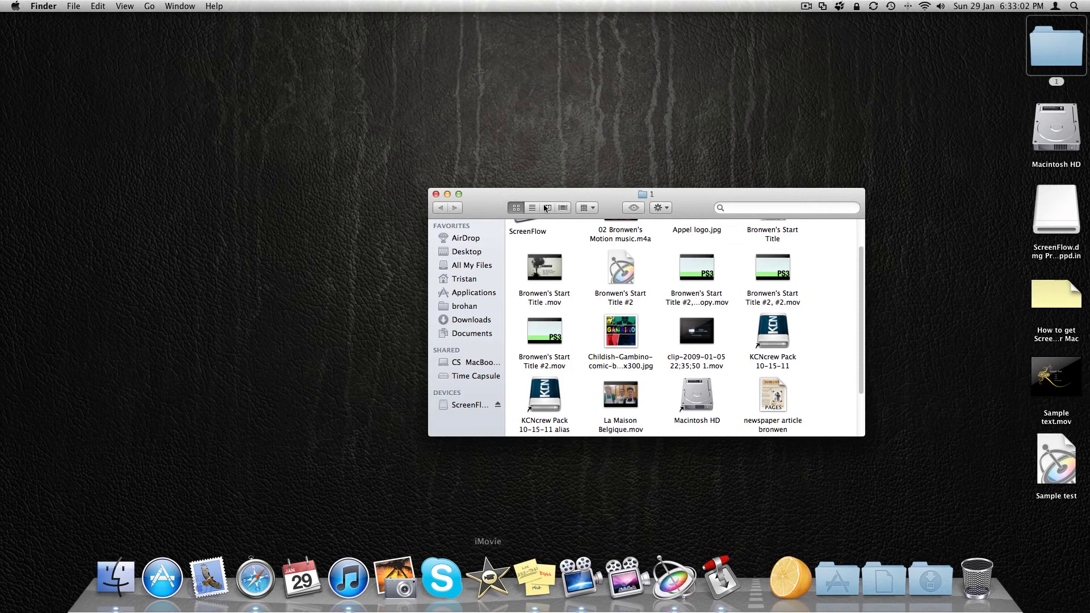
{"action": "left_click", "coordinate": [436, 194]}
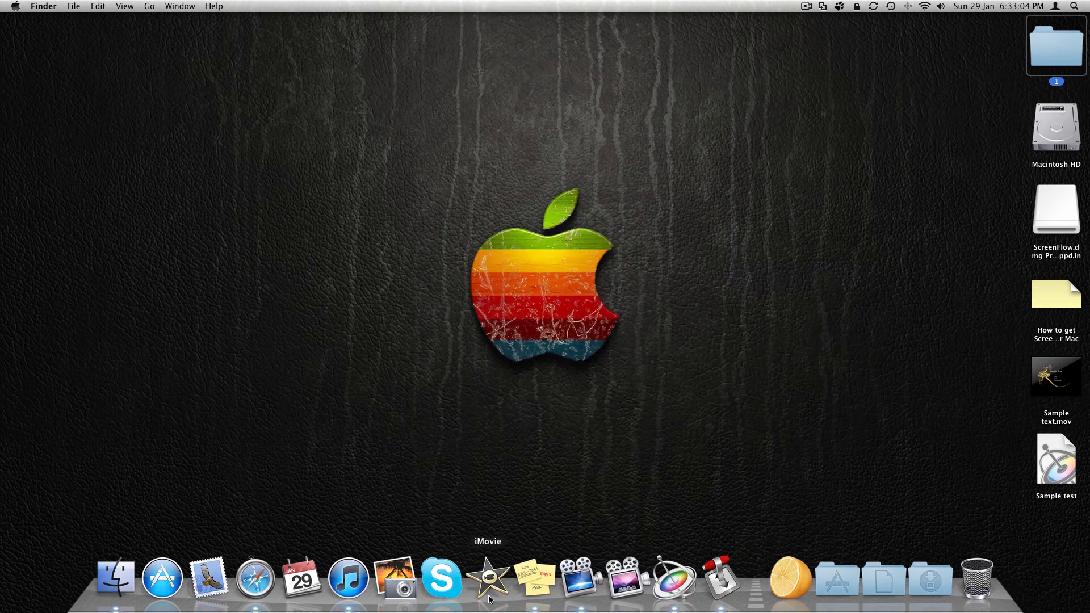
{"action": "left_click", "coordinate": [489, 593]}
{"action": "double_click", "coordinate": [1068, 54]}
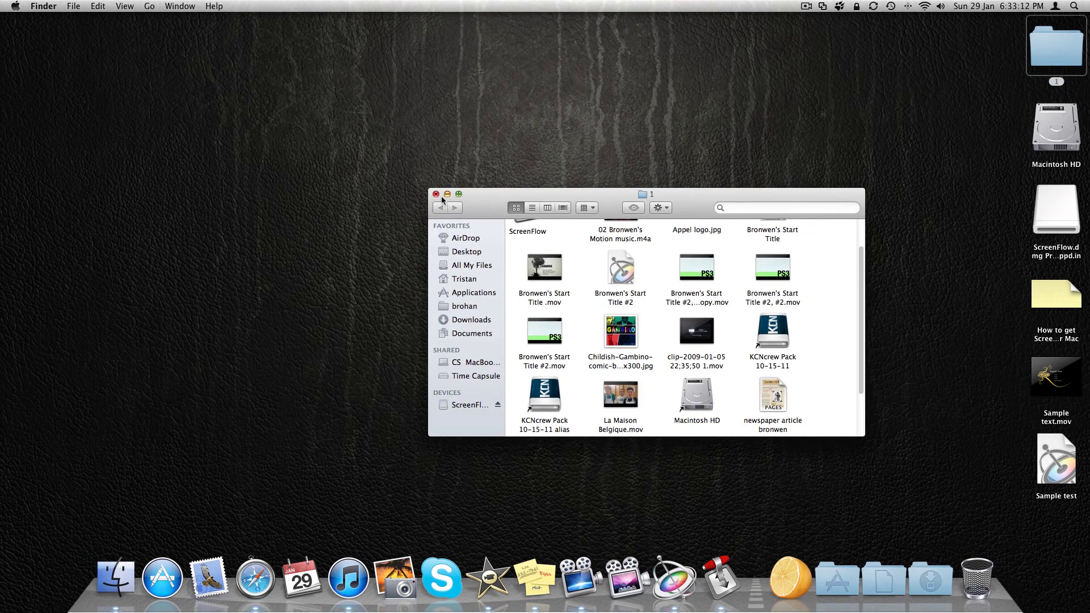
{"action": "left_click", "coordinate": [436, 194]}
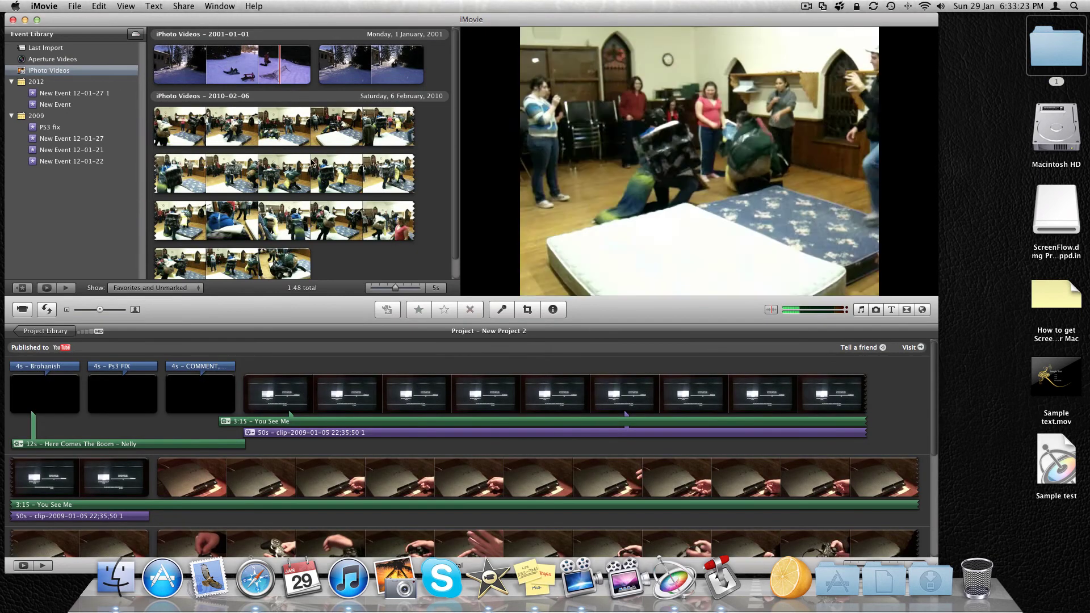
Create a new Widescreen (16:9) iMovie project with no theme.
{"action": "left_click", "coordinate": [69, 6]}
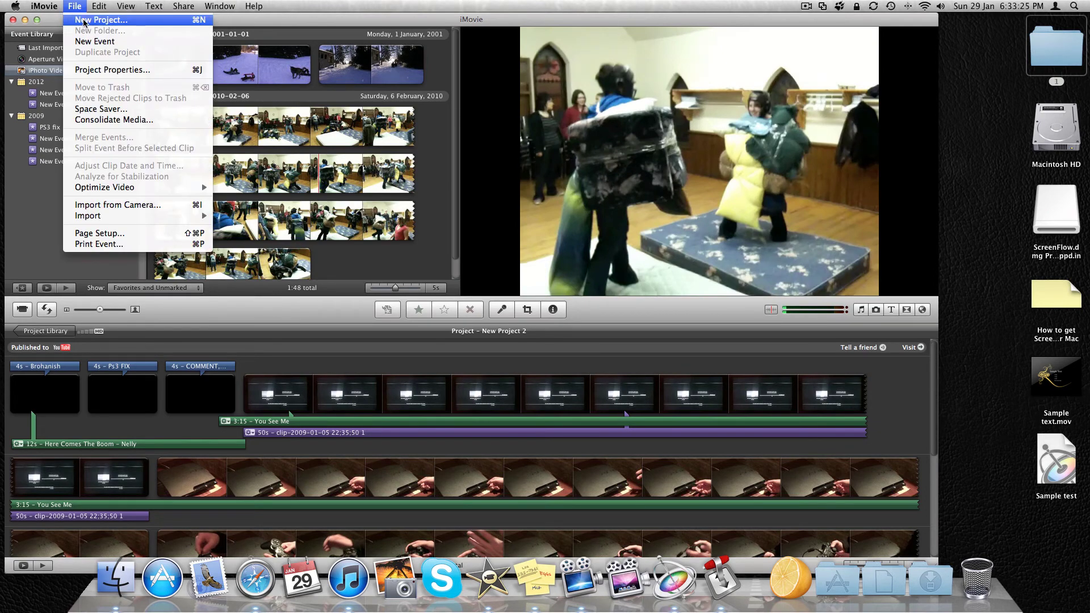
{"action": "left_click", "coordinate": [84, 22]}
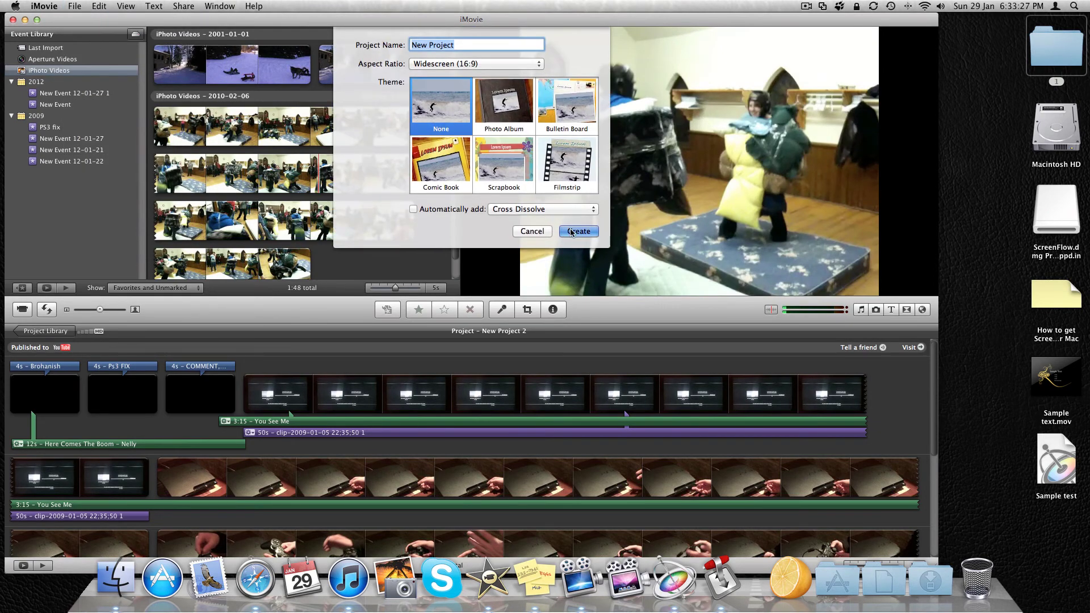
{"action": "left_click", "coordinate": [578, 231]}
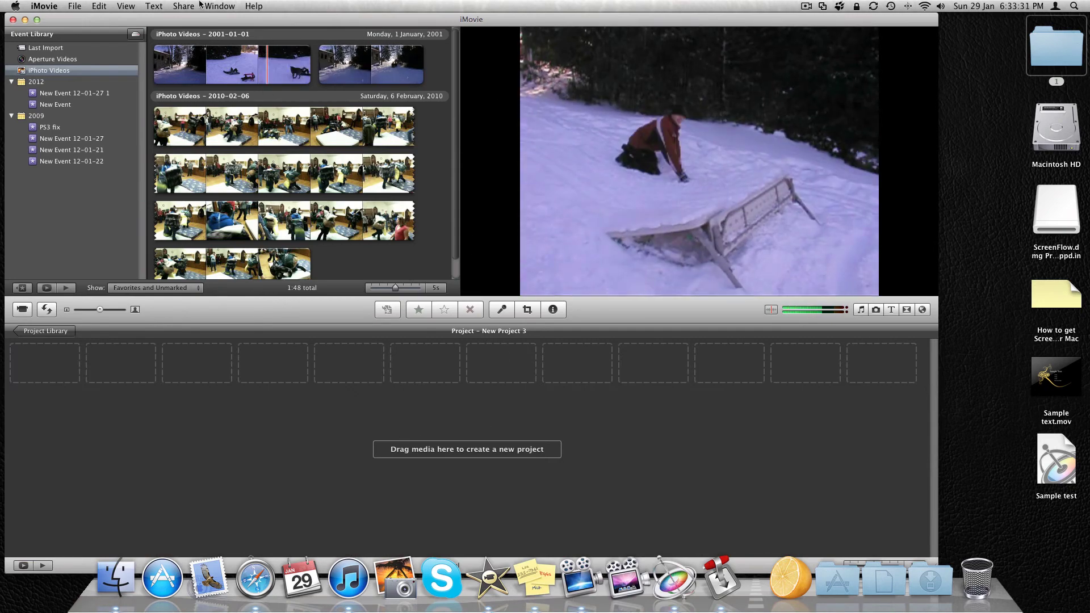
Add the whole first 2001 snow clip to New Project 3 and play it.
{"action": "left_click_drag", "start_coordinate": [154, 63], "coordinate": [314, 86]}
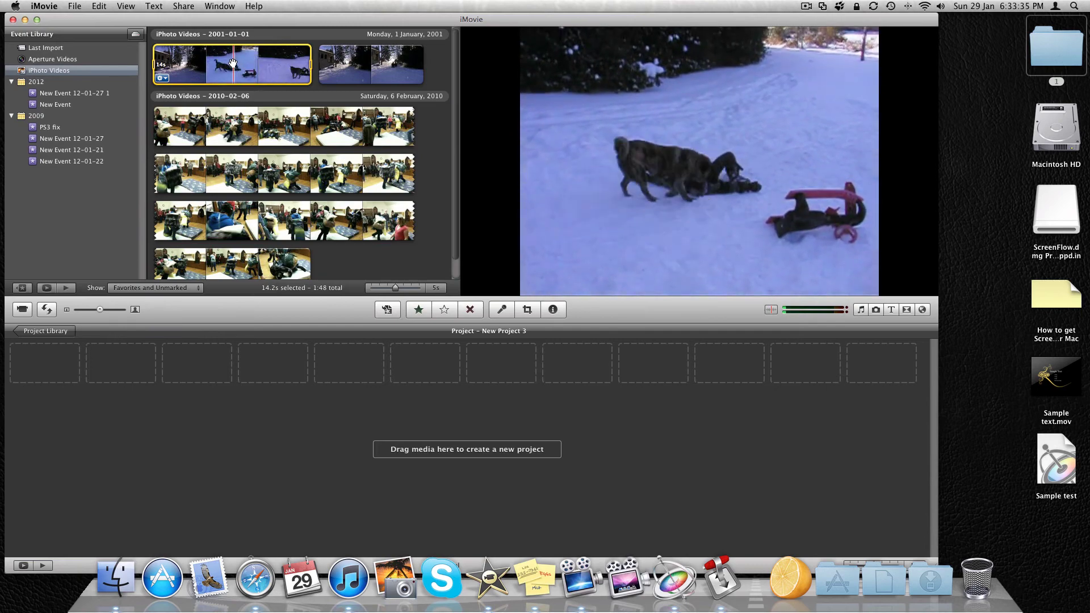
{"action": "left_click_drag", "start_coordinate": [233, 63], "coordinate": [261, 367]}
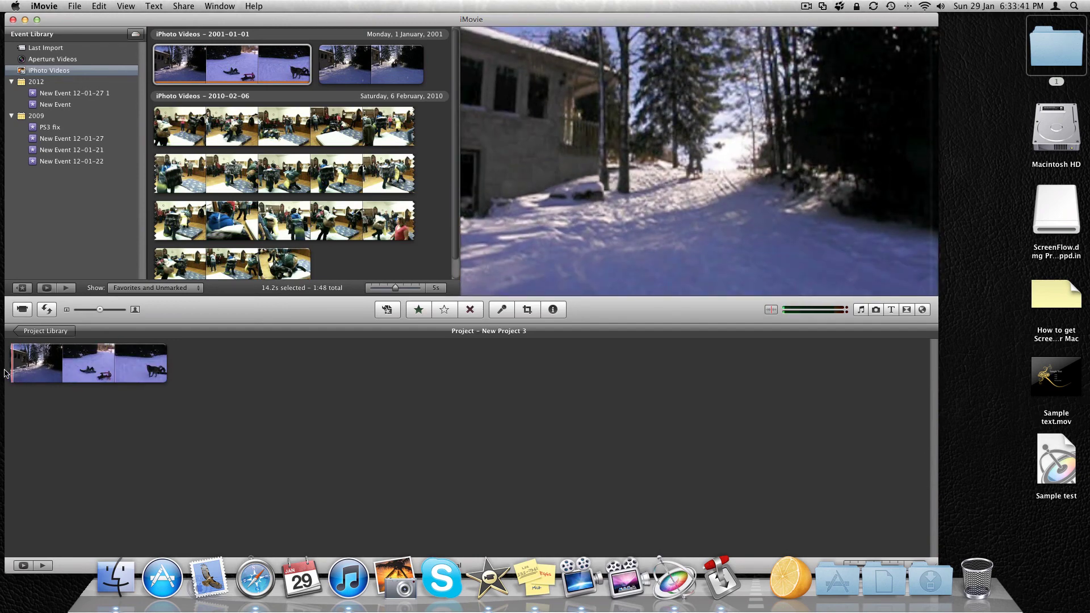
{"action": "key", "text": "space"}
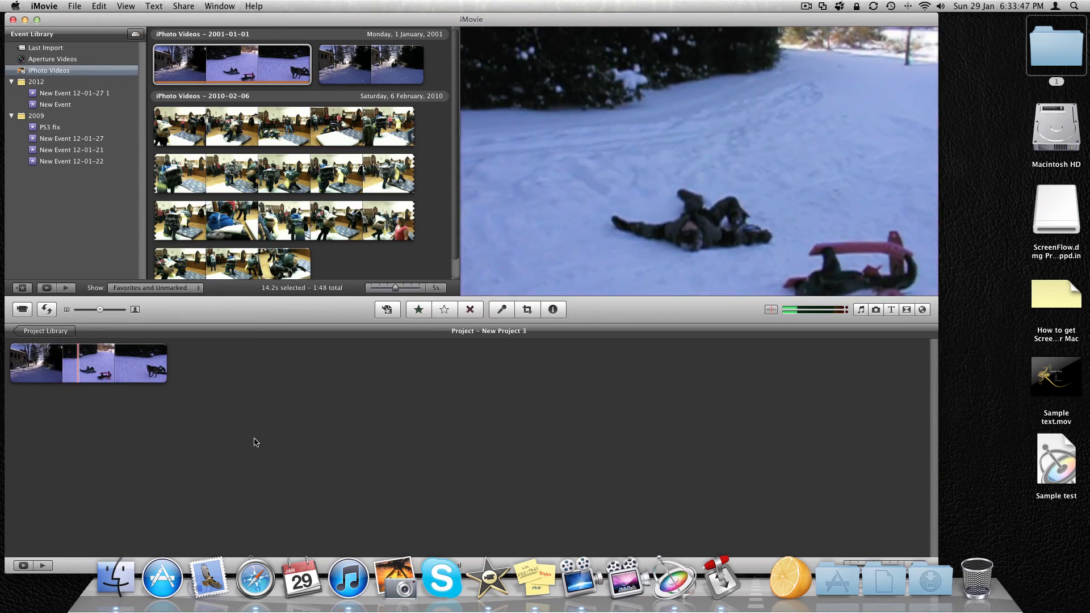
Try dragging the title movie from folder 1 into iMovie, then bring iMovie forward.
{"action": "double_click", "coordinate": [1056, 51]}
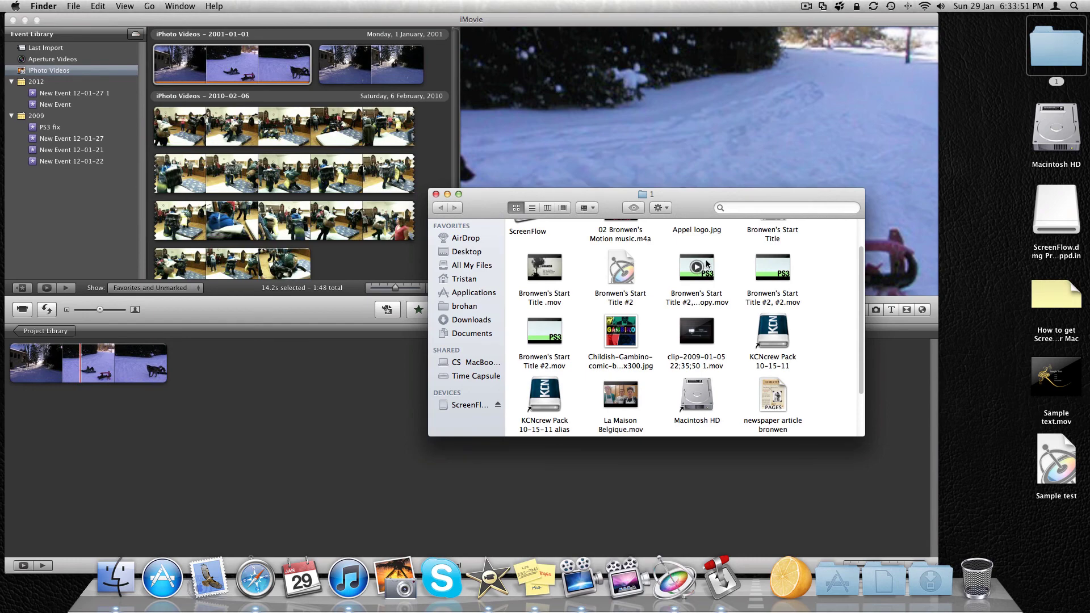
{"action": "left_click_drag", "start_coordinate": [706, 264], "coordinate": [25, 429]}
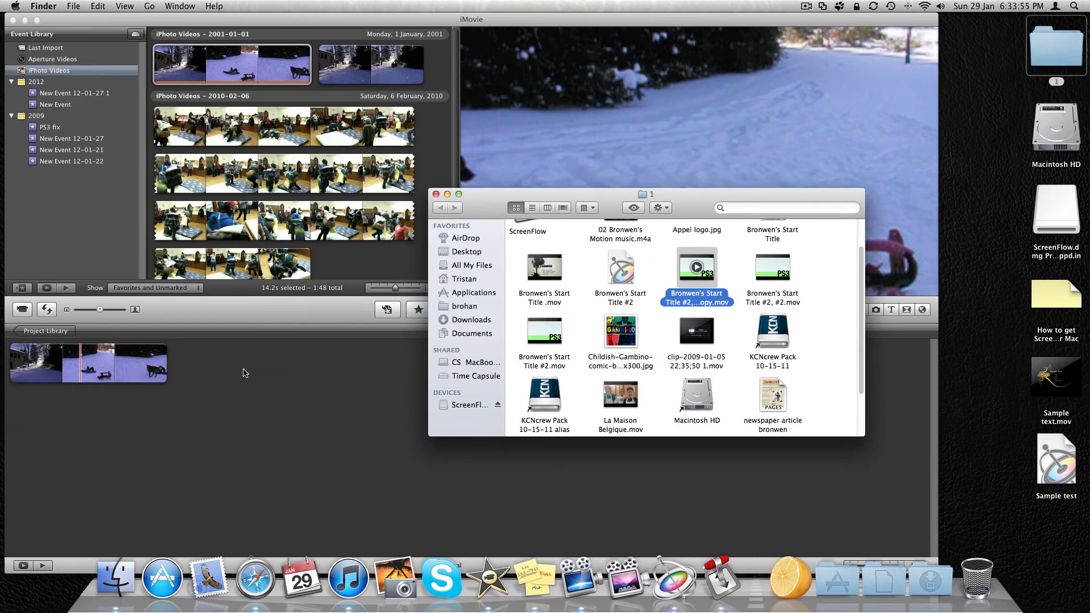
{"action": "left_click_drag", "start_coordinate": [468, 202], "coordinate": [581, 209]}
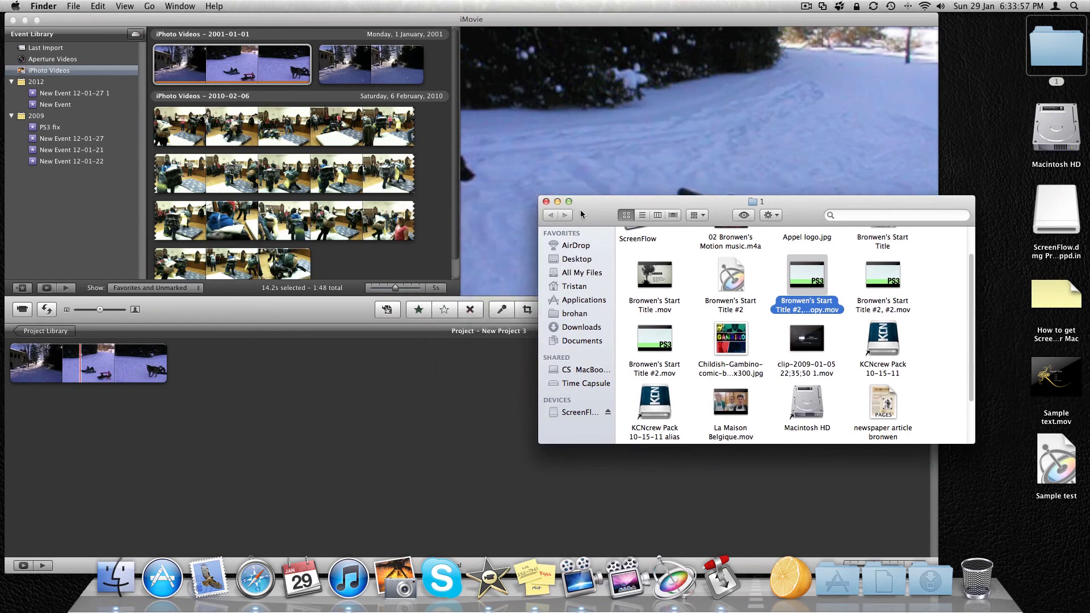
{"action": "left_click", "coordinate": [74, 6]}
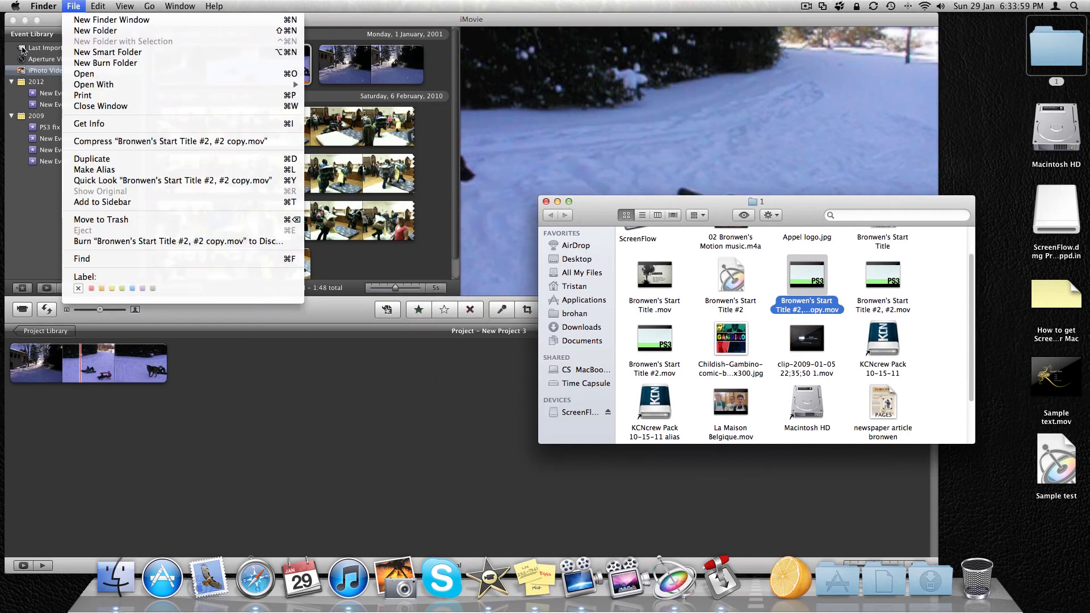
{"action": "mouse_move", "coordinate": [59, 8]}
{"action": "left_click", "coordinate": [146, 23]}
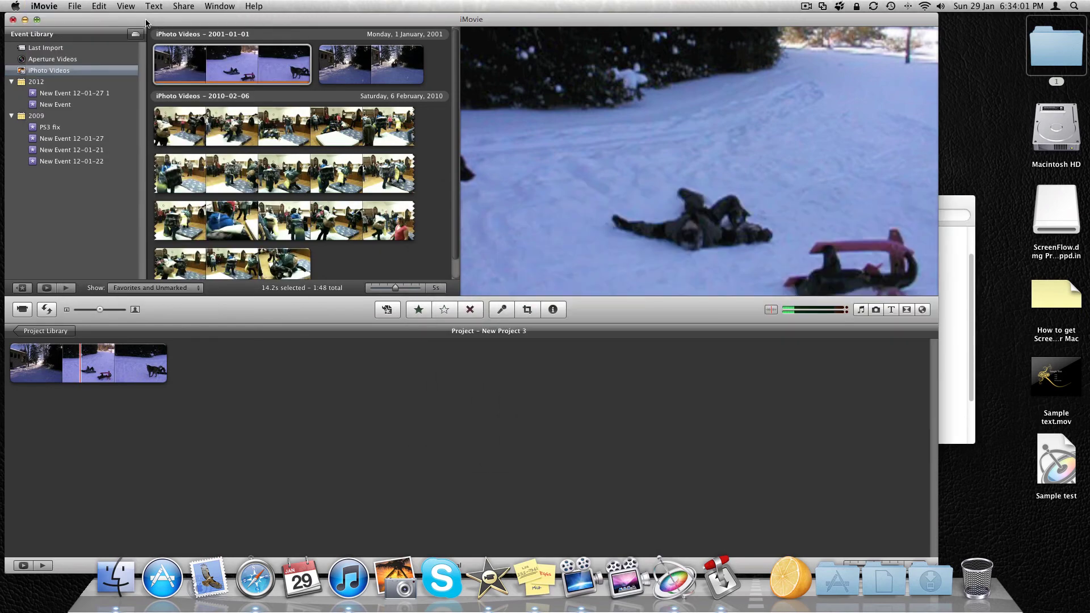
Import the copied start-title .mov from folder 1 into New Event, declining the license prompt.
{"action": "left_click", "coordinate": [73, 8]}
{"action": "mouse_move", "coordinate": [97, 217]}
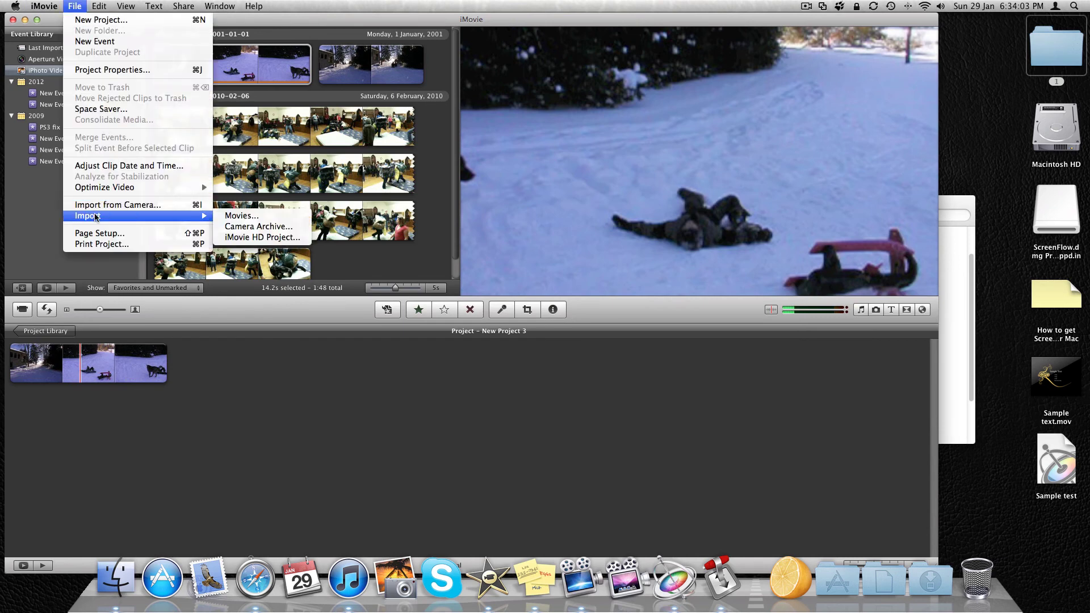
{"action": "left_click", "coordinate": [250, 218]}
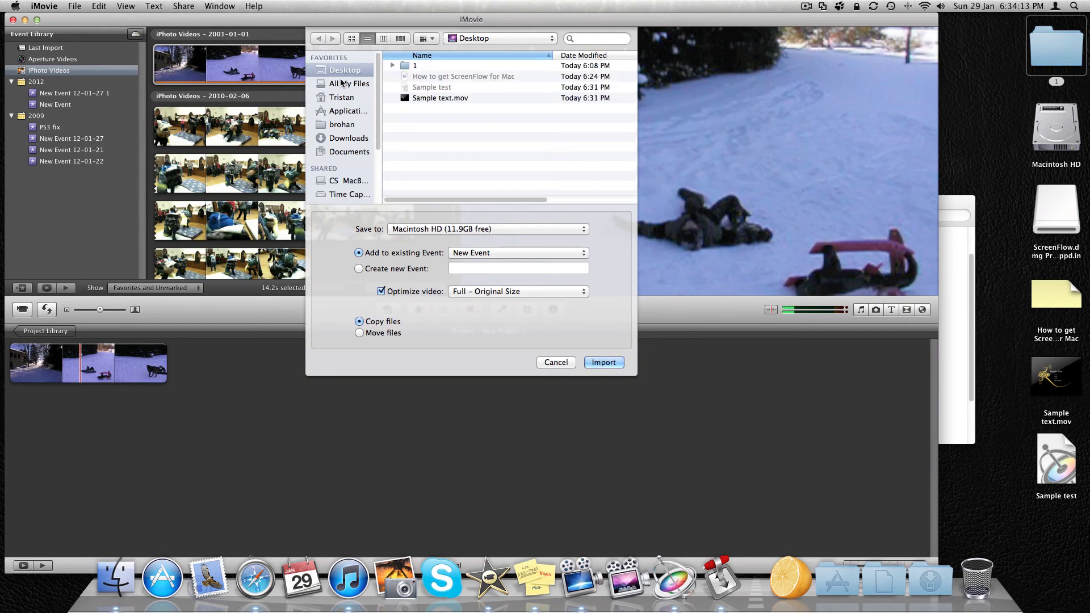
{"action": "double_click", "coordinate": [404, 65]}
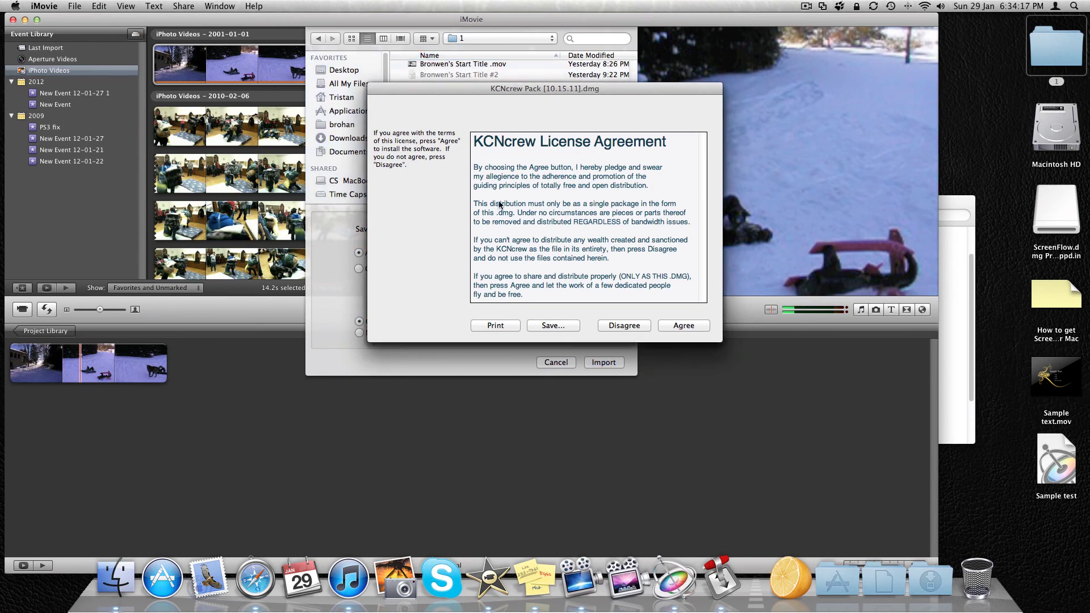
{"action": "left_click", "coordinate": [620, 326]}
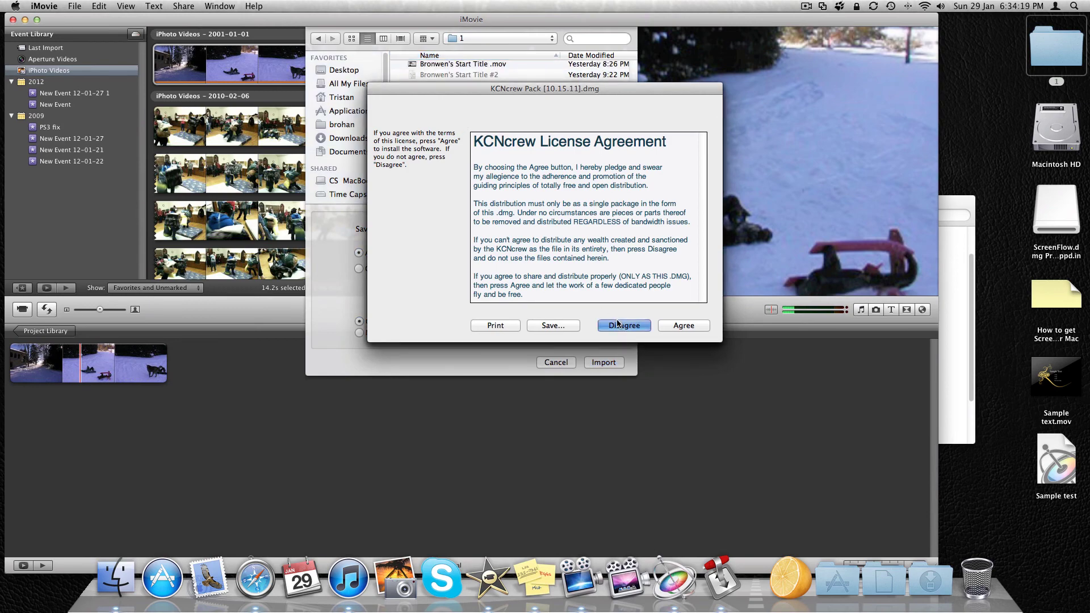
{"action": "left_click", "coordinate": [619, 325]}
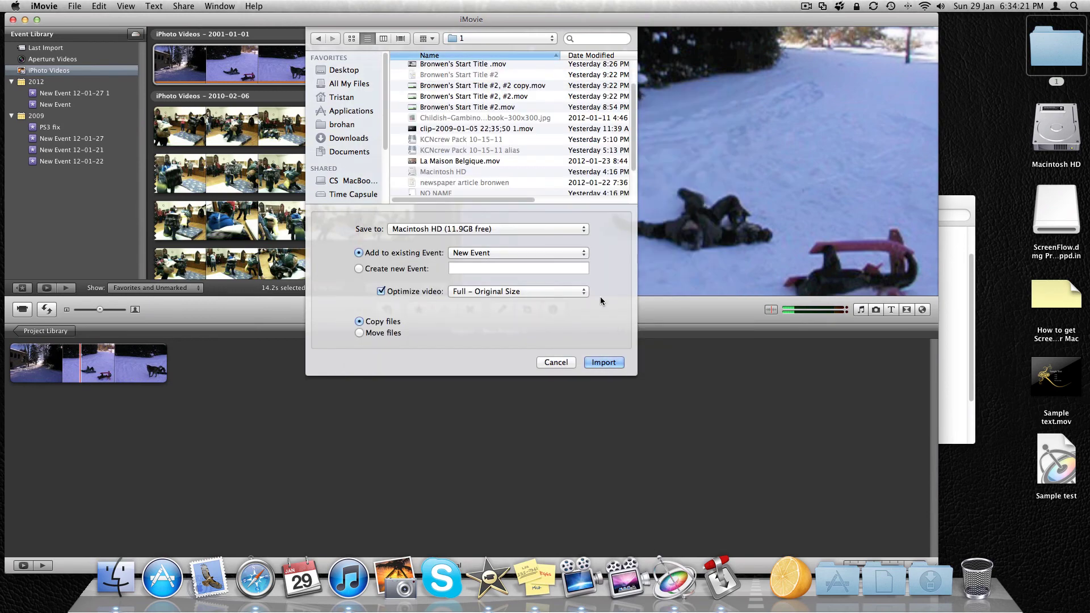
{"action": "left_click", "coordinate": [444, 88]}
{"action": "left_click", "coordinate": [604, 363]}
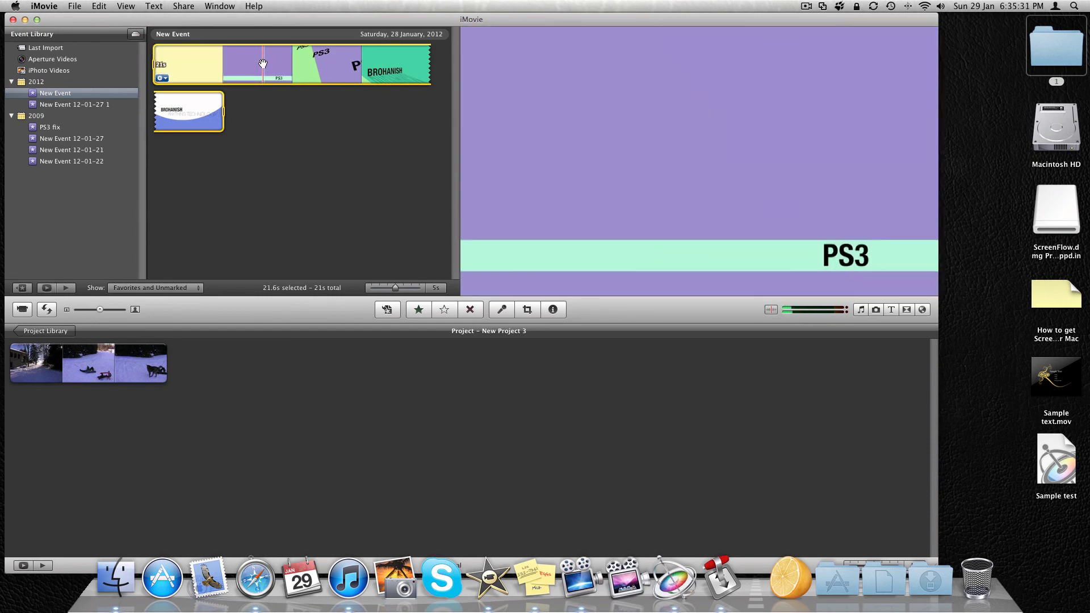
Place the 21-second intro clip before the snow clip and play the project.
{"action": "left_click_drag", "start_coordinate": [308, 73], "coordinate": [5, 377]}
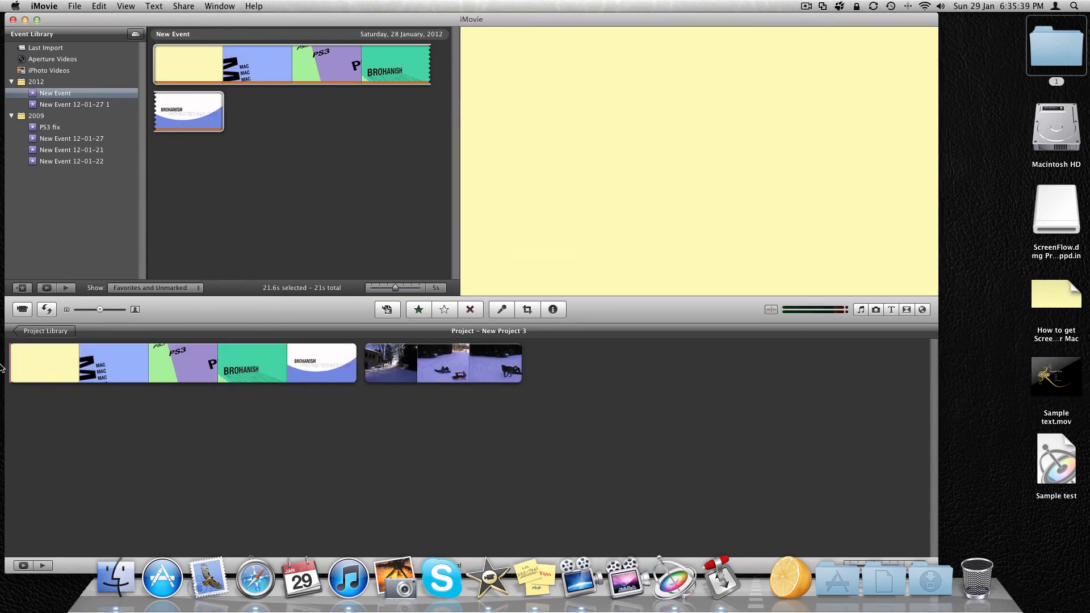
{"action": "key", "text": "space"}
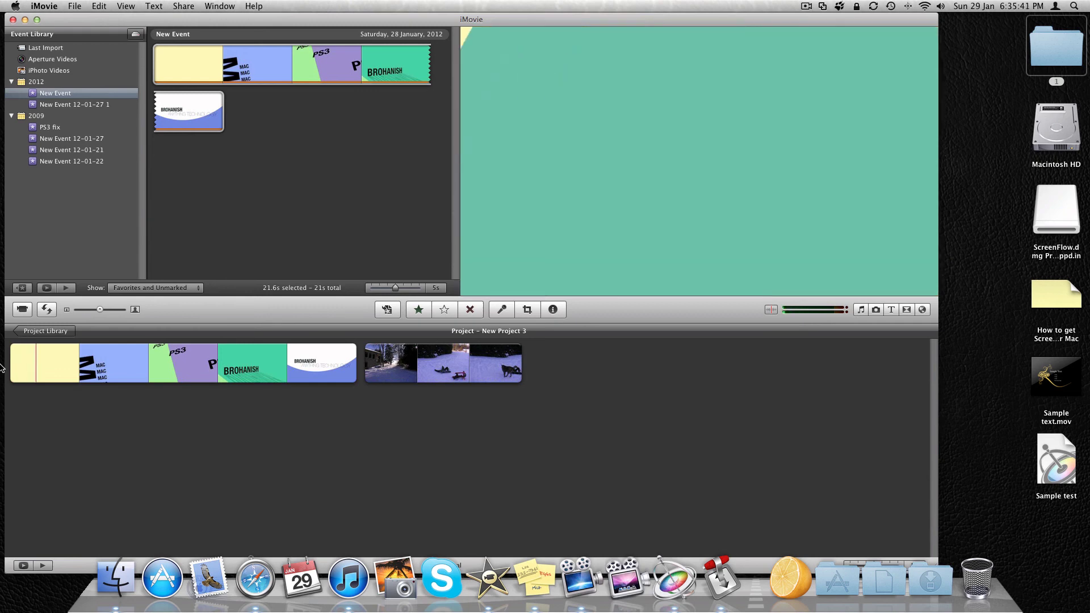